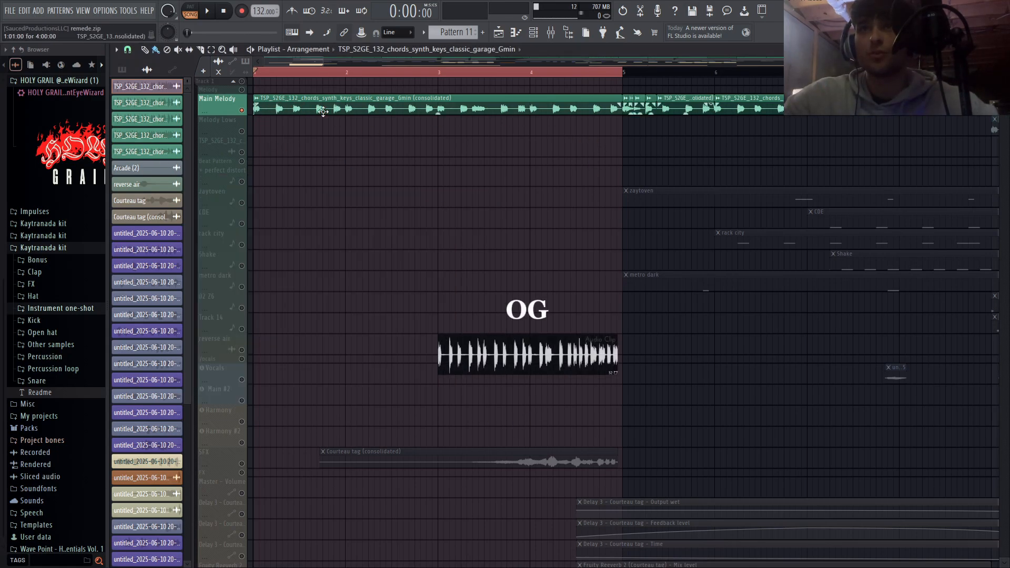
- Play back the soloed Main Melody track from bar 4, from the start of the song, and from bar 5
left_click(532, 74)
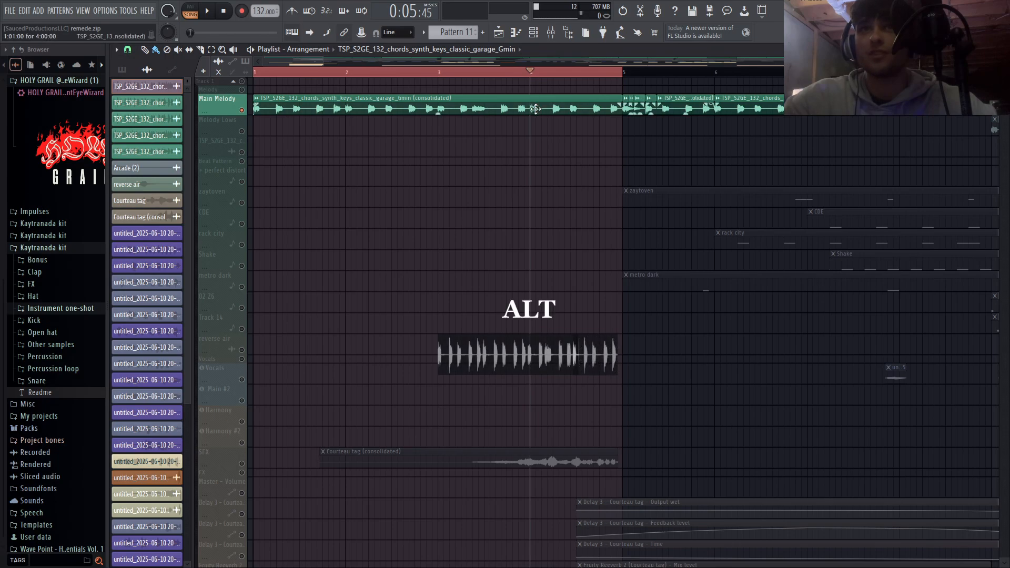
key("space")
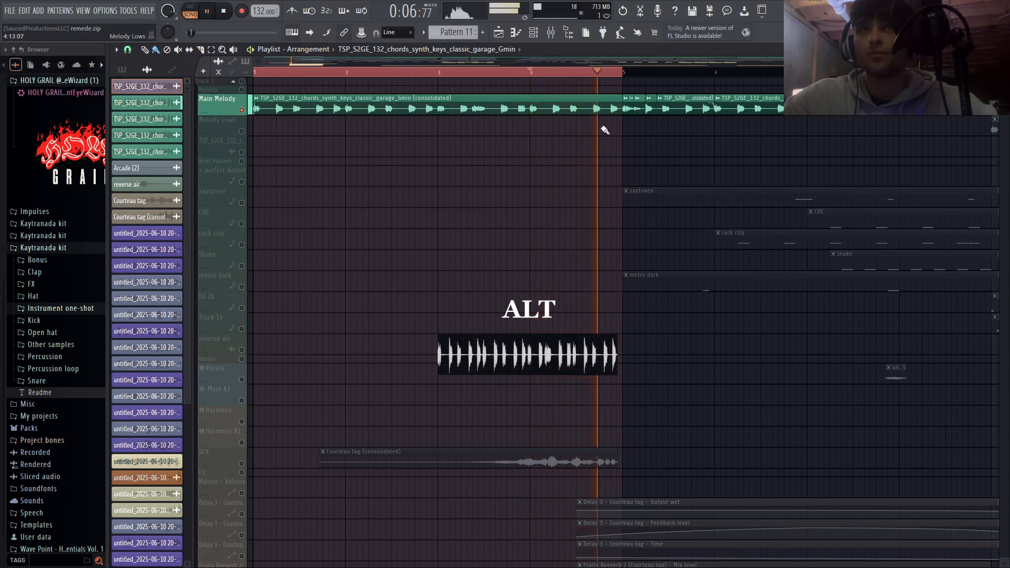
key("space")
left_click_drag(427, 73, 251, 74)
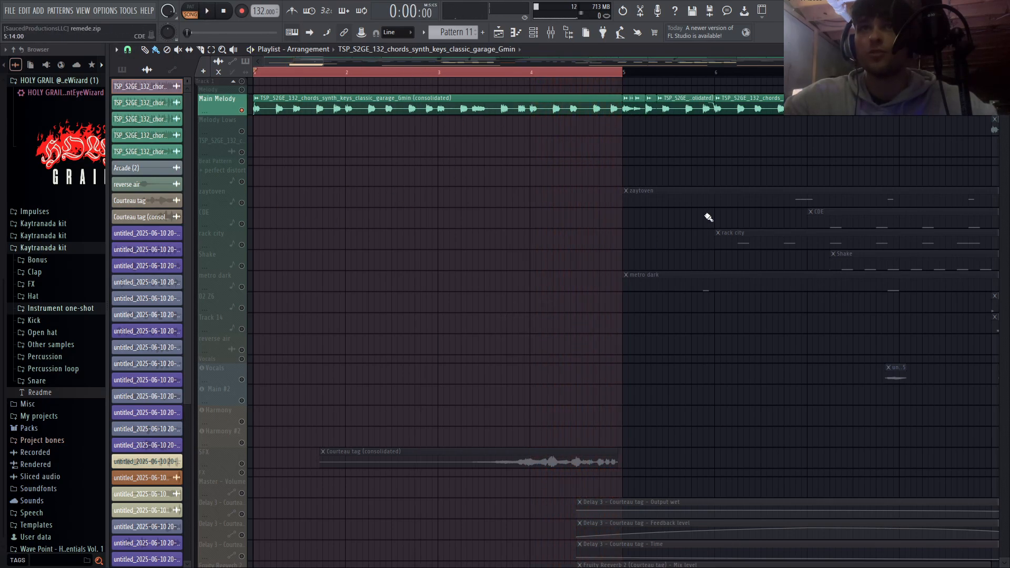
key("space")
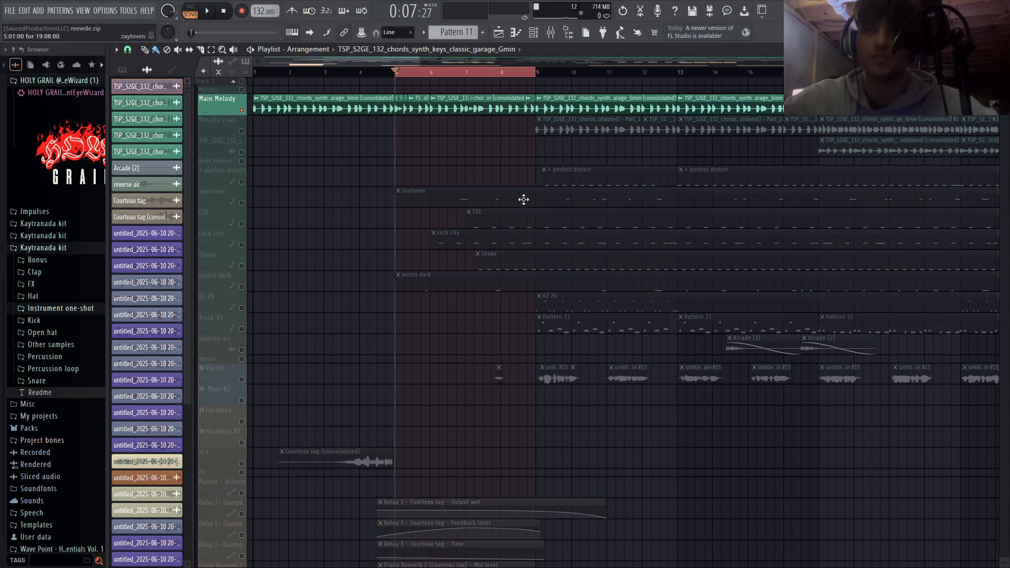
key("space")
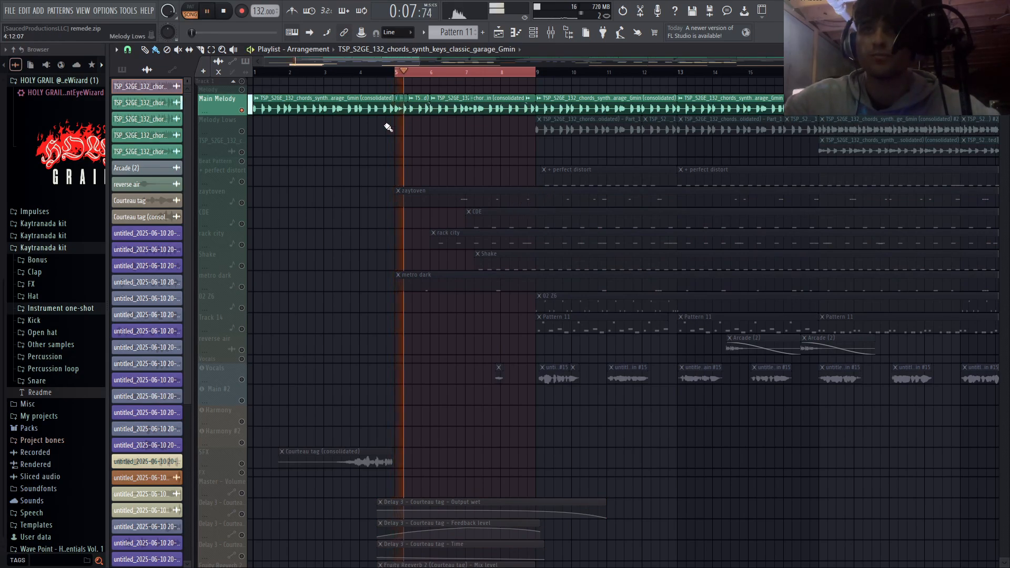
scroll(492, 142, "up", 3)
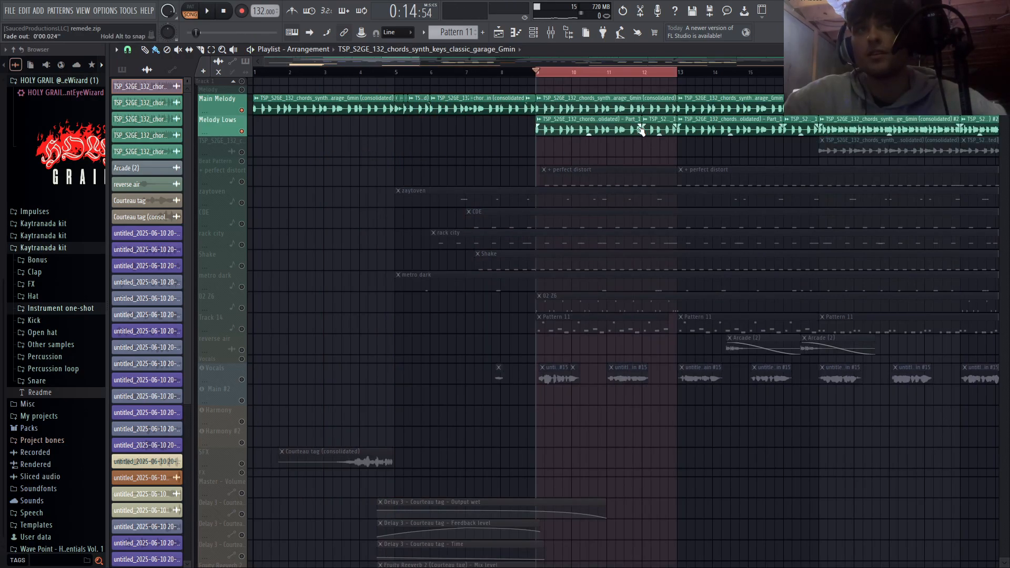
- Inspect the sample settings of the Melody Lows clip at bar 9 and the Gross Beat effect on its mixer track
double_click(400, 105)
double_click(625, 126)
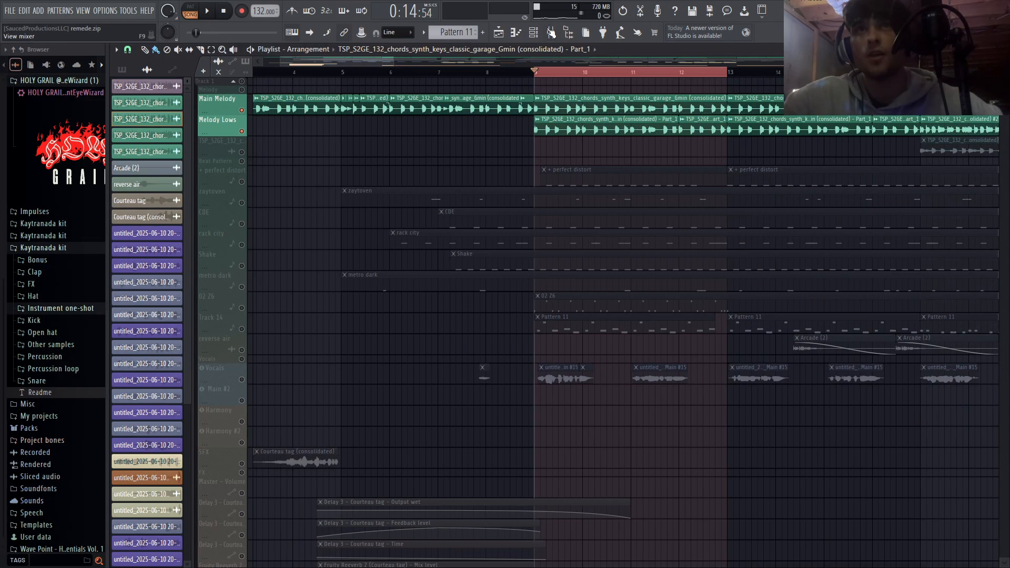
key("F9")
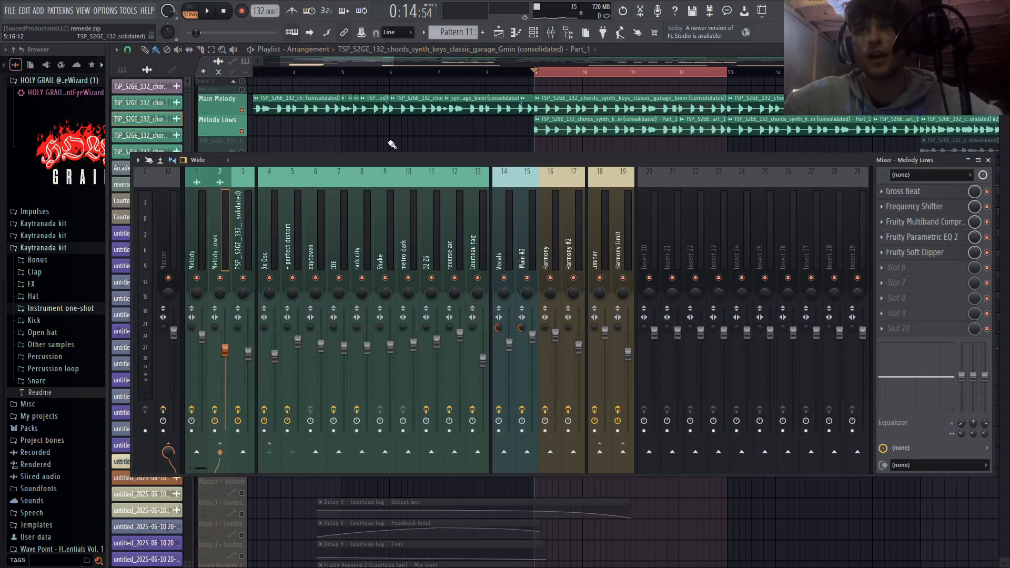
left_click(925, 195)
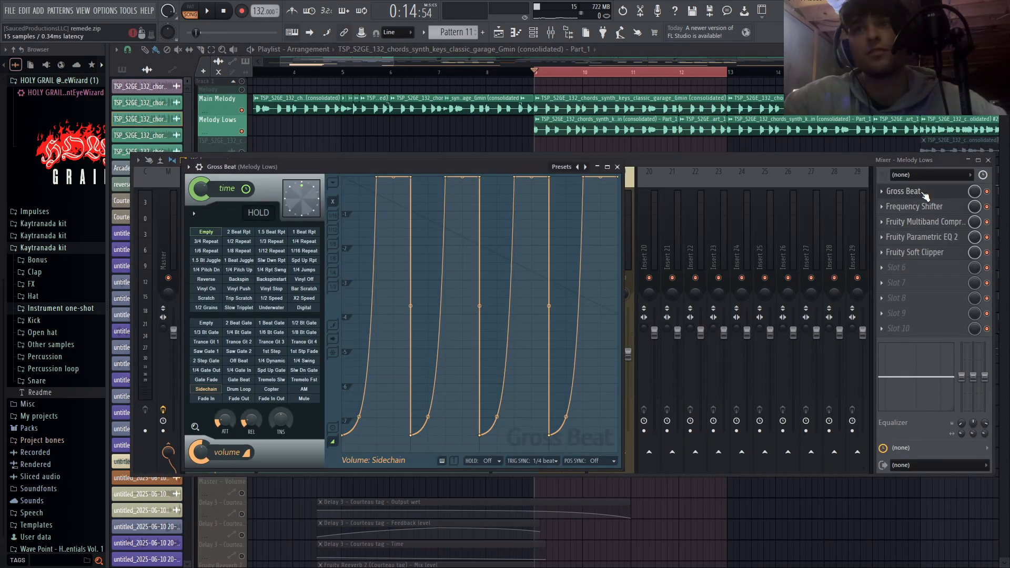
left_click(925, 196)
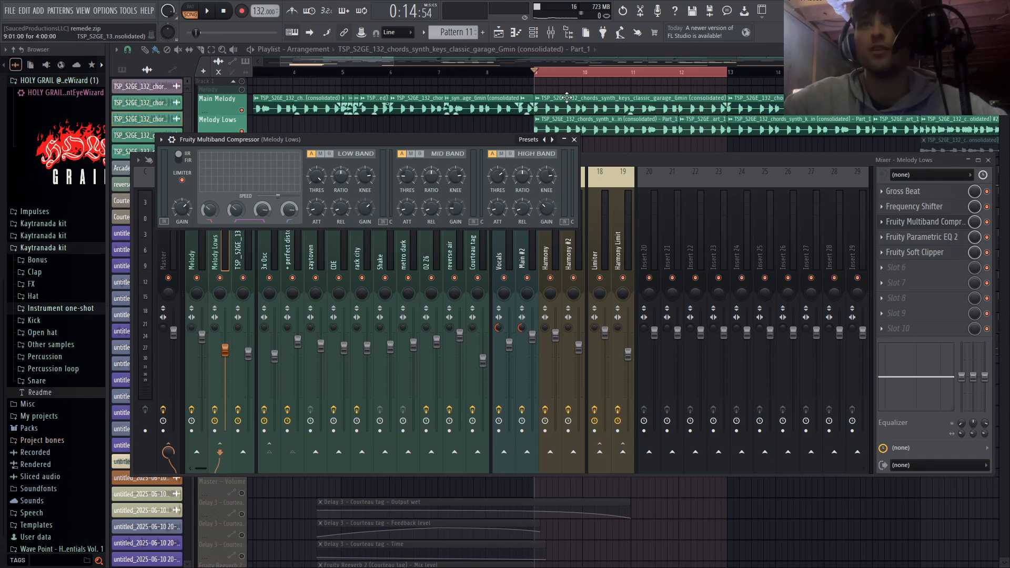
- Return to the playlist and play the Main Melody and Melody Lows tracks together over bars 9 to 12
key("F5")
key("space")
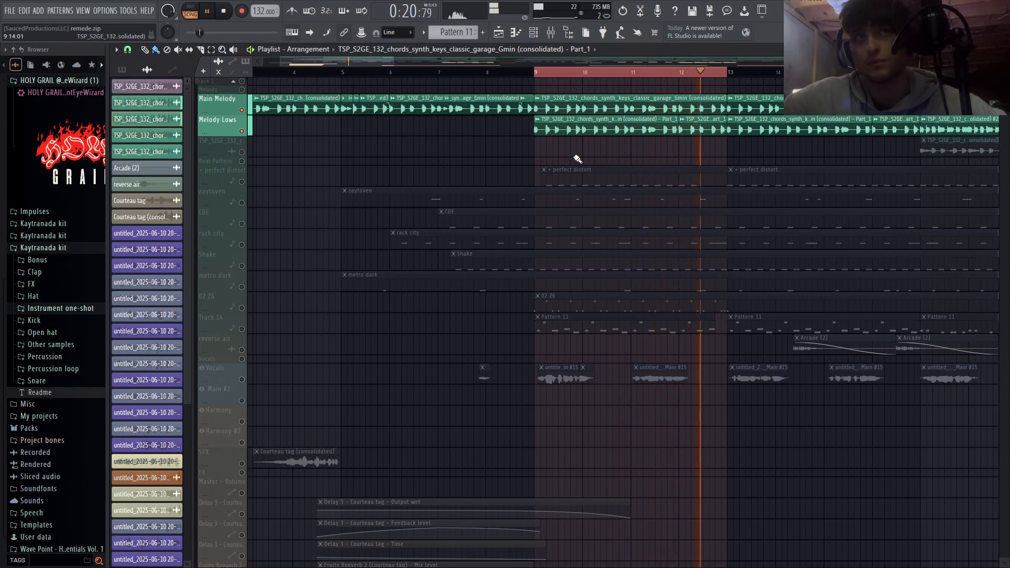
key("space")
- Move the time selection to bars 17 to 20 and deselect the clips in it
scroll(577, 159, "down", 3)
key("ctrl+Right")
key("ctrl+Right")
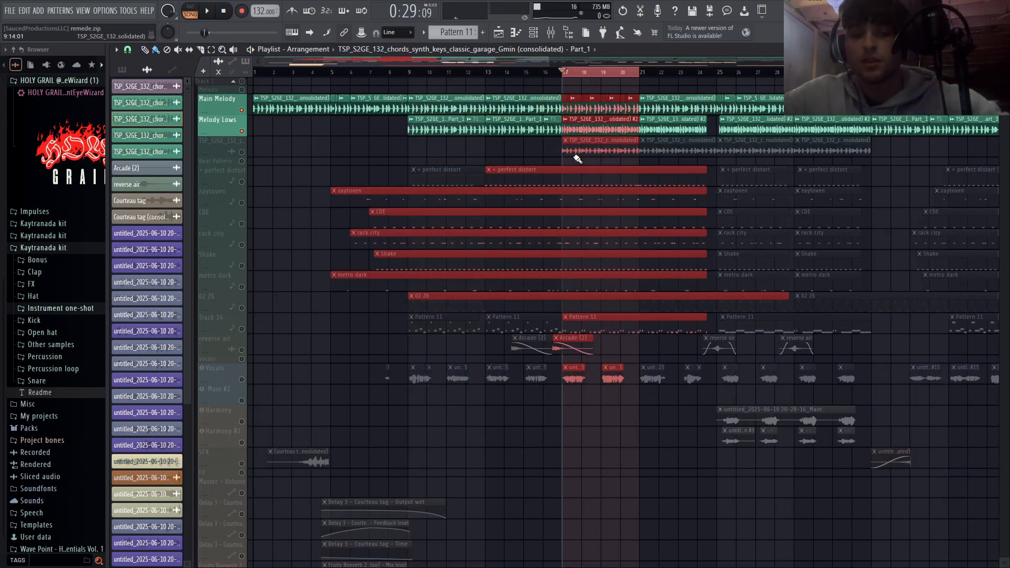
left_click(509, 141)
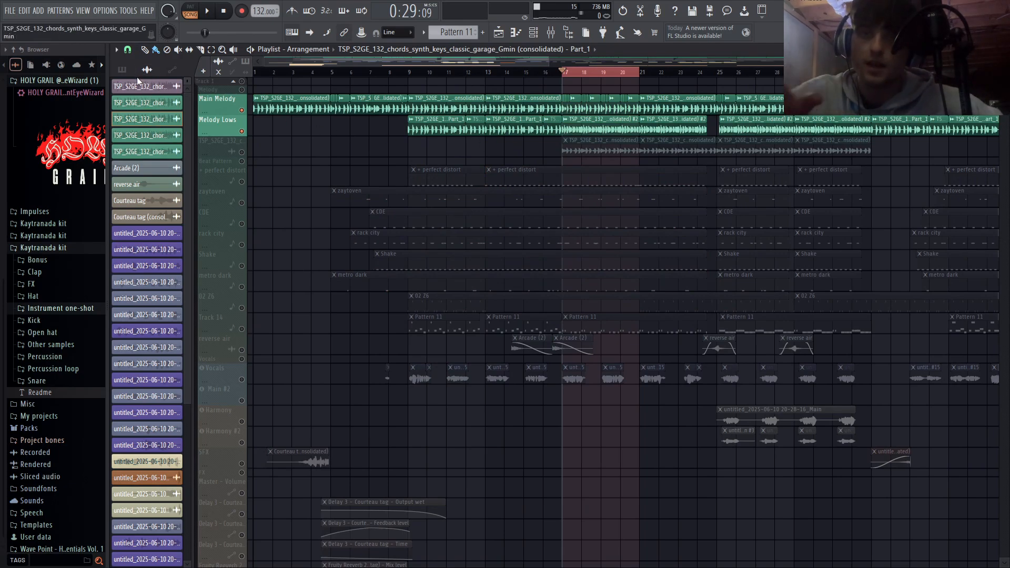
- Solo the Melody Lows track and play it from bar 17
scroll(361, 137, "up", 5)
right_click(242, 131)
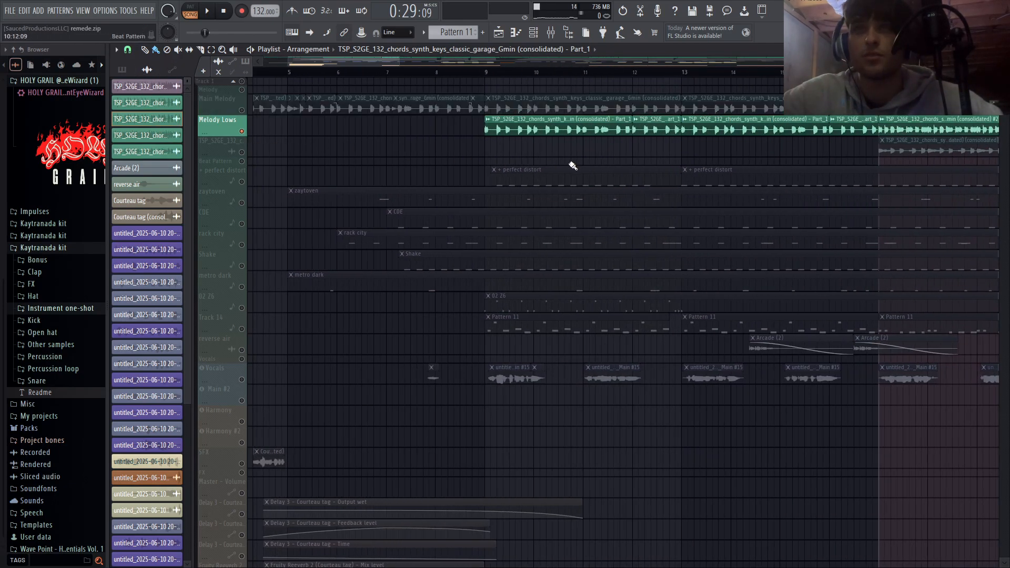
key("space")
scroll(763, 169, "down", 5)
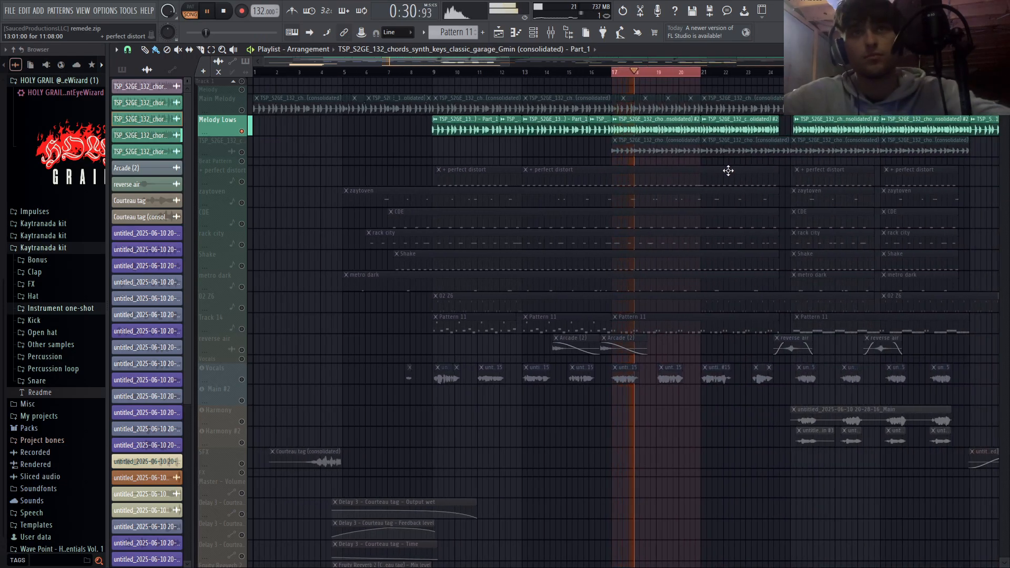
scroll(748, 178, "up", 3)
key("space")
- Review the mixer effect chains of the Melody, Melody Lows and consolidated TSP_S2GE_132 tracks
key("F9")
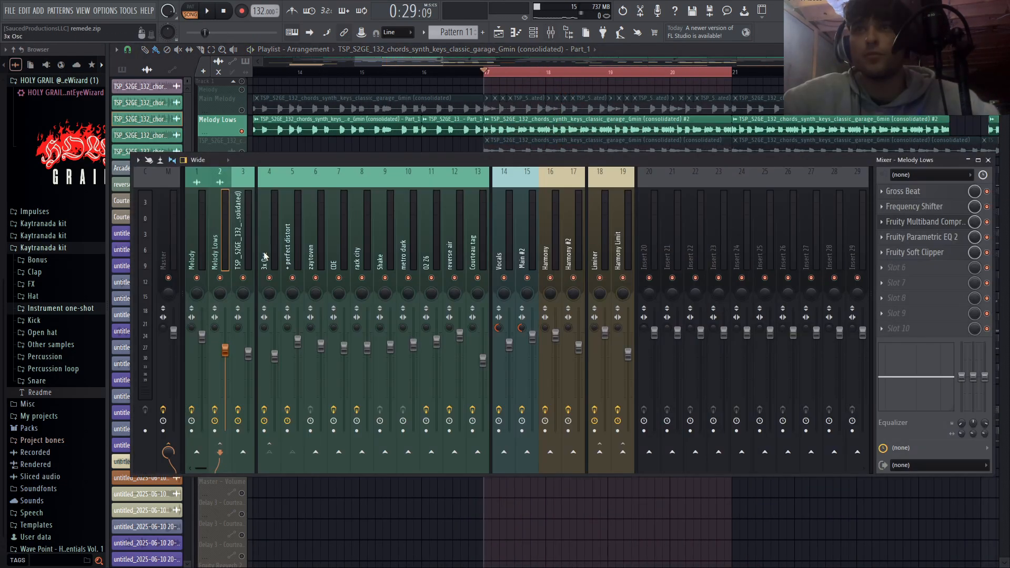
left_click(197, 250)
left_click(241, 259)
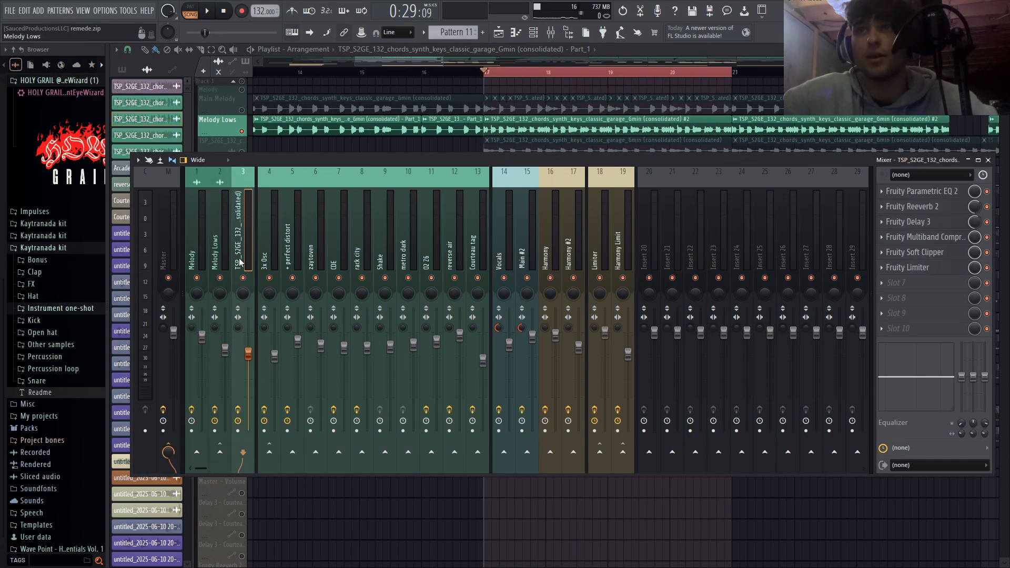
left_click(228, 258)
- Play the Melody Lows track from bar 16 into the section at bar 17
left_click(424, 73)
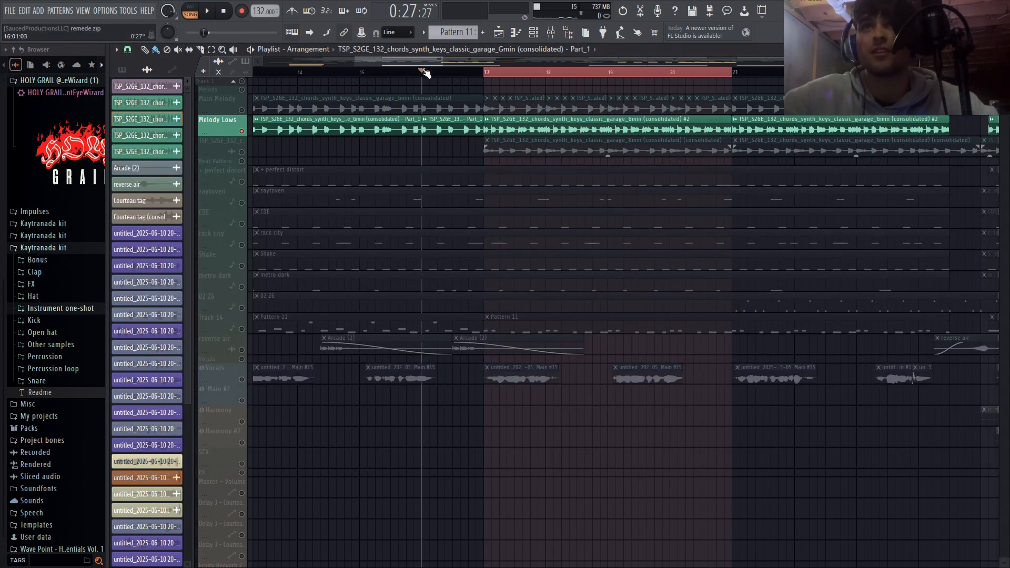
key("space")
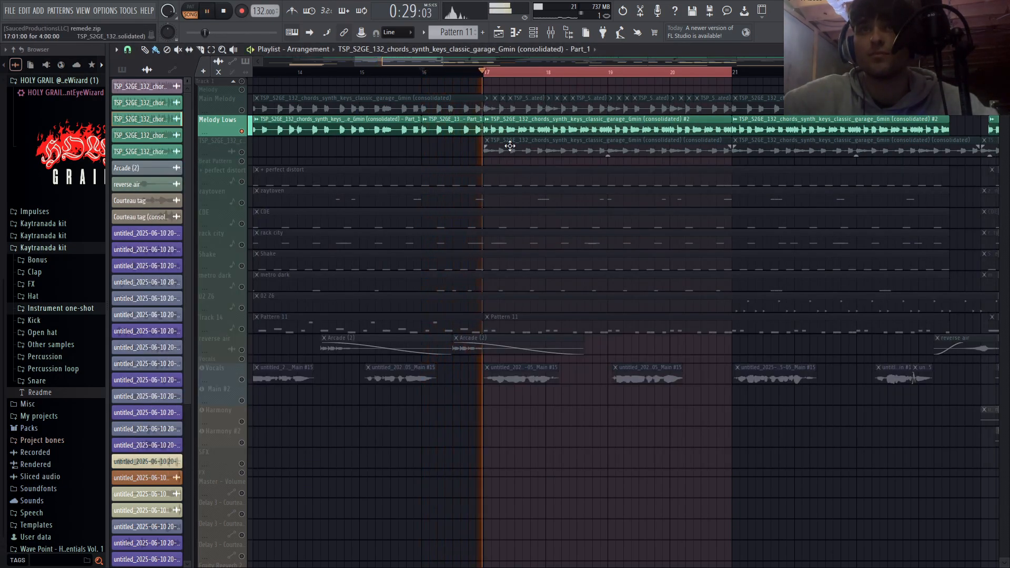
key("space")
scroll(470, 161, "up", 5)
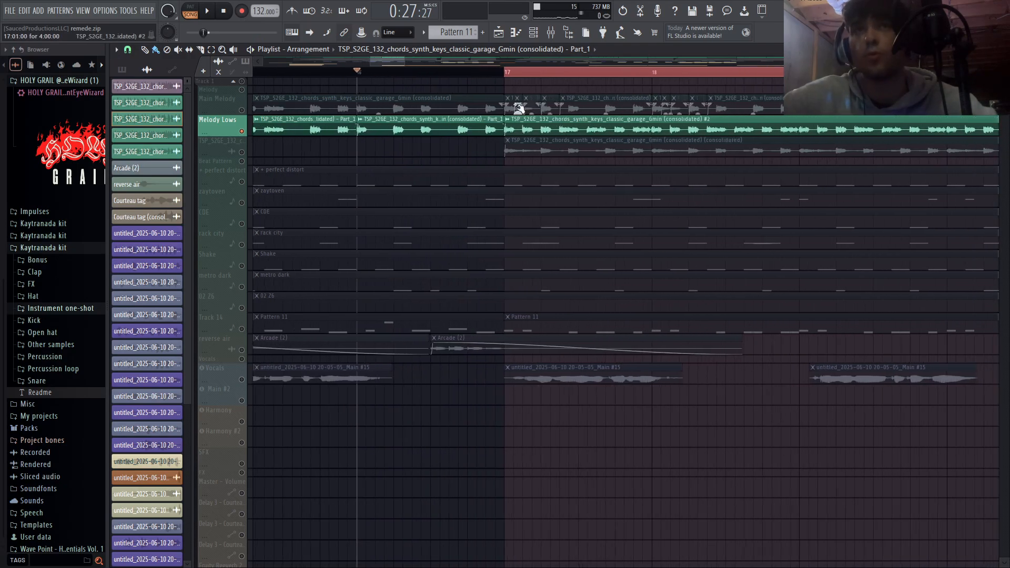
- Set the playhead to bar 17, unmute the consolidated TSP_S2GE_132 melody track and mute Melody Lows
left_click(509, 73)
left_click(242, 152)
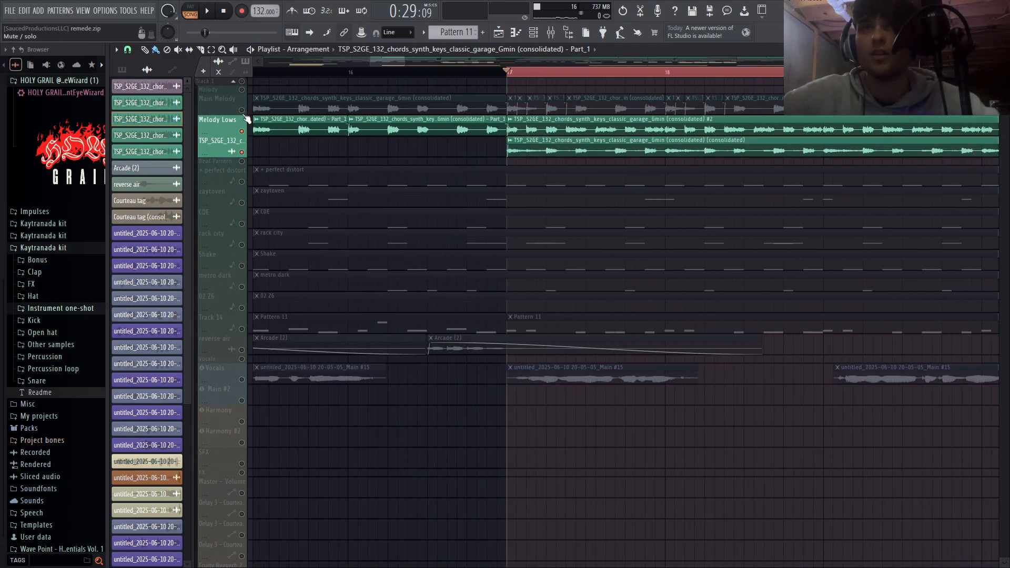
left_click(242, 131)
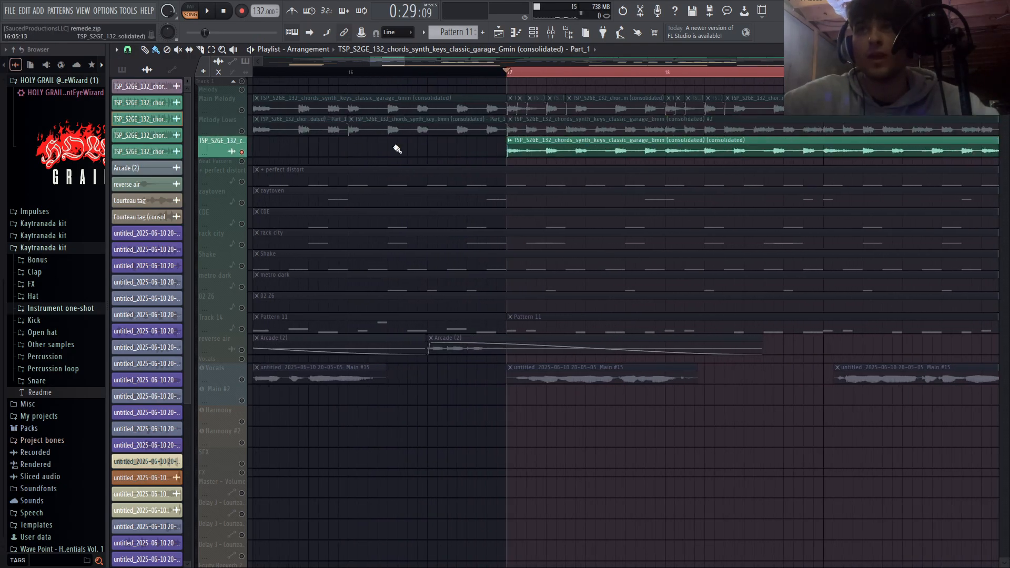
- Unmute the formant shift amount automation track for the TSP_S2GE_132 chords
scroll(539, 195, "down", 4)
scroll(707, 159, "down", 6)
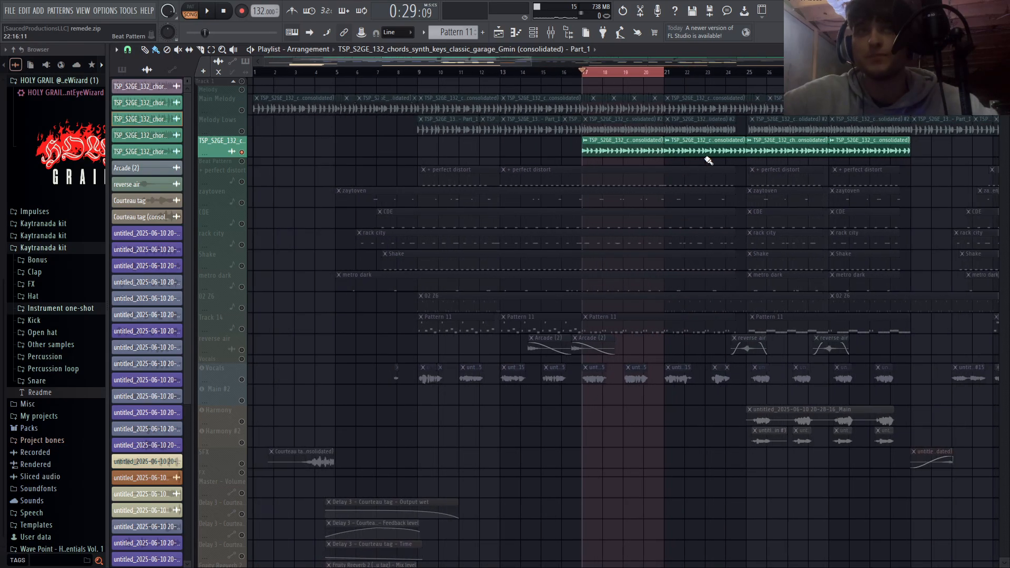
scroll(423, 359, "down", 4)
scroll(424, 360, "down", 8)
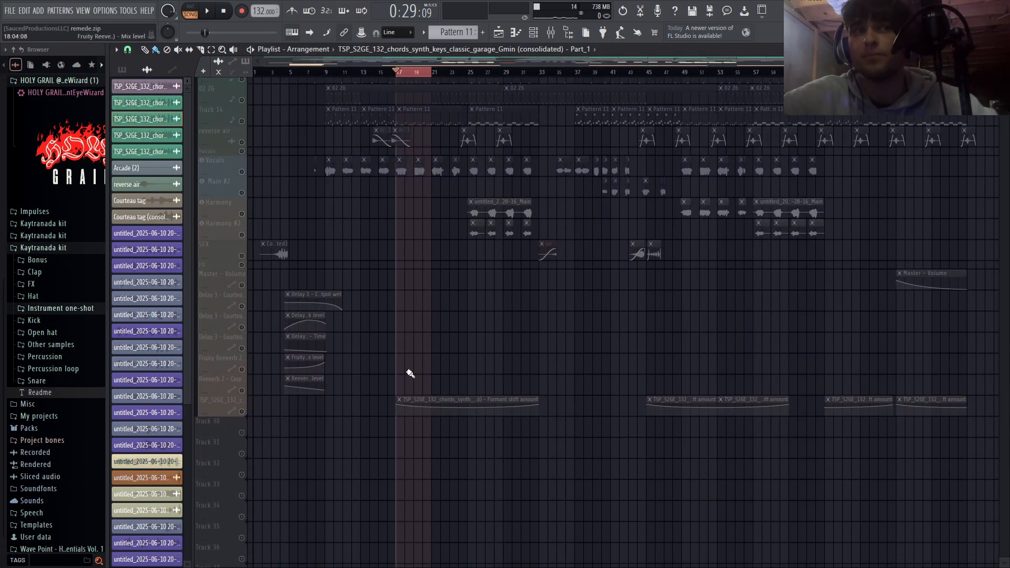
left_click(242, 325)
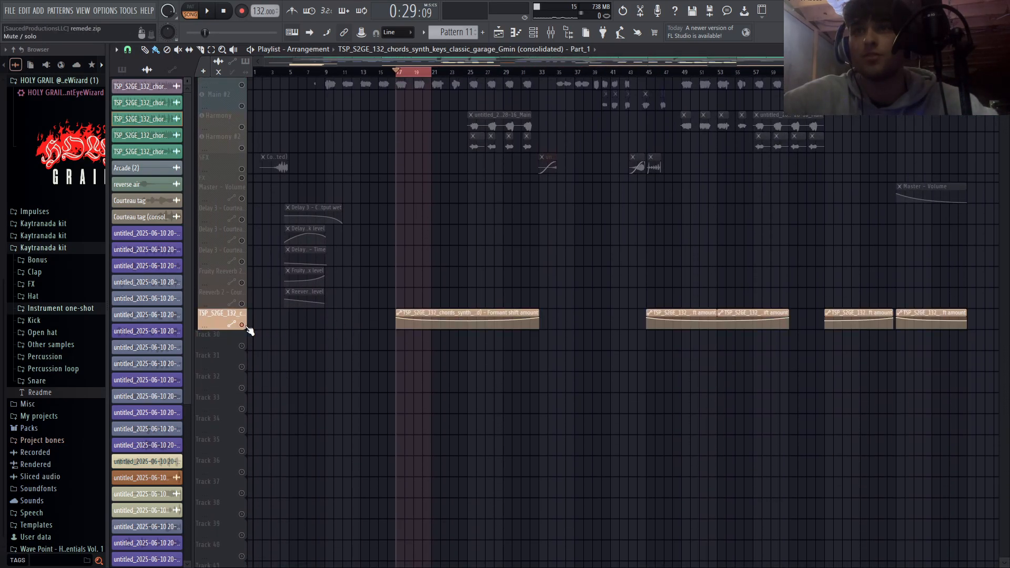
- Play the consolidated TSP_S2GE_132 melody track from bar 17 with its formant automation enabled
scroll(535, 402, "up", 8)
scroll(535, 401, "down", 3)
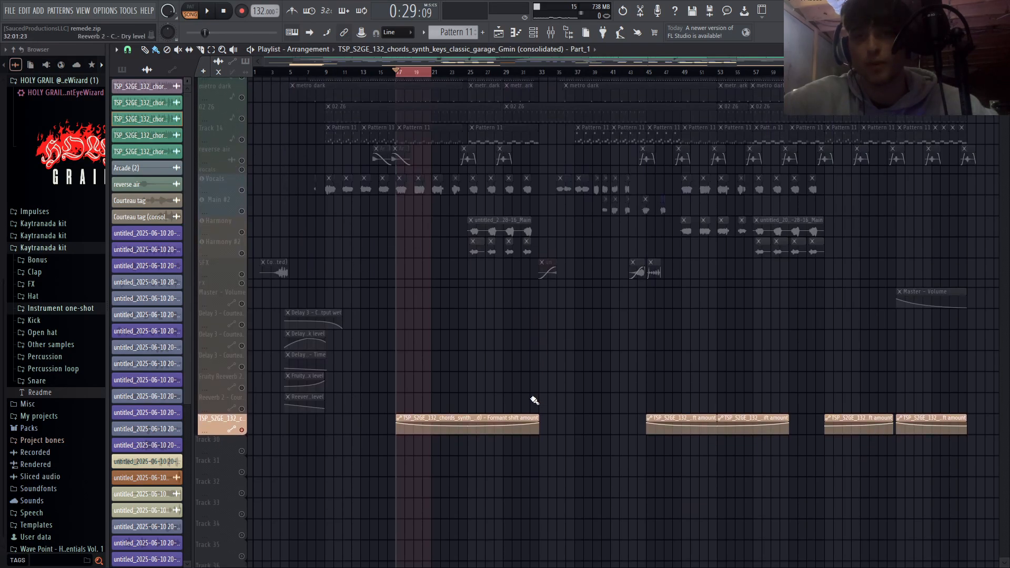
scroll(489, 390, "up", 9)
scroll(418, 153, "up", 3, "ctrl")
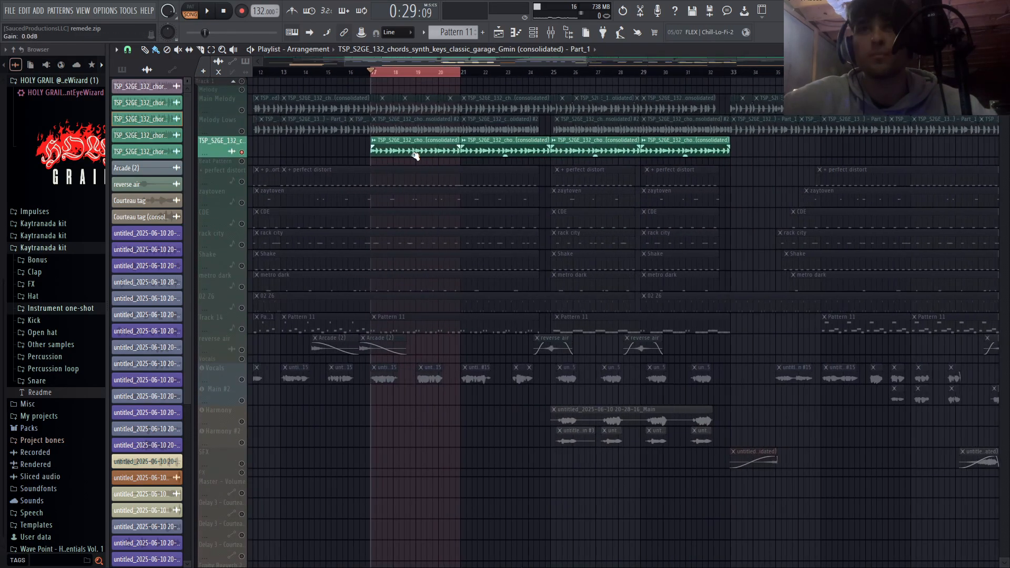
key("space")
scroll(723, 278, "down", 3, "ctrl")
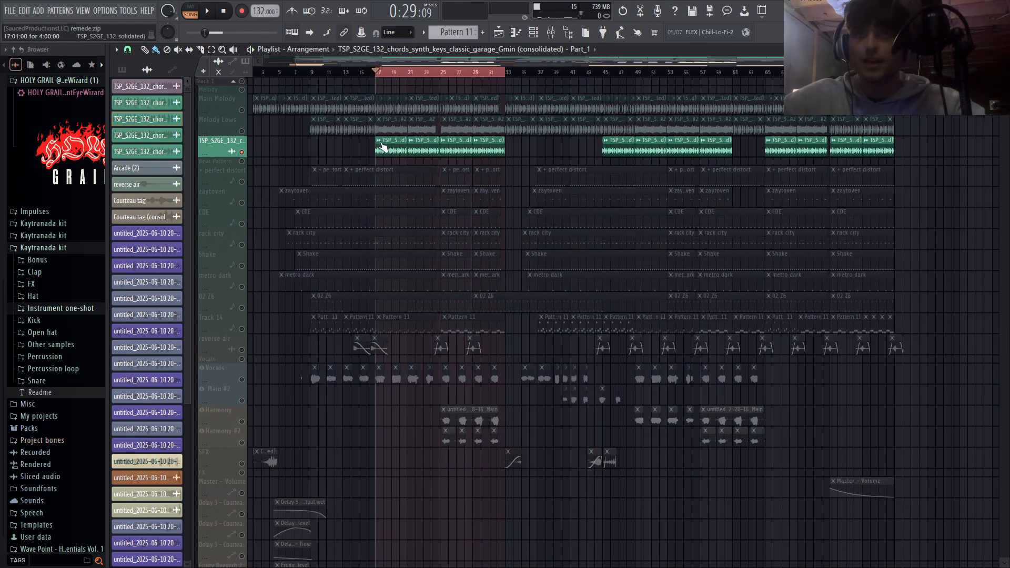
scroll(382, 148, "up", 3, "ctrl")
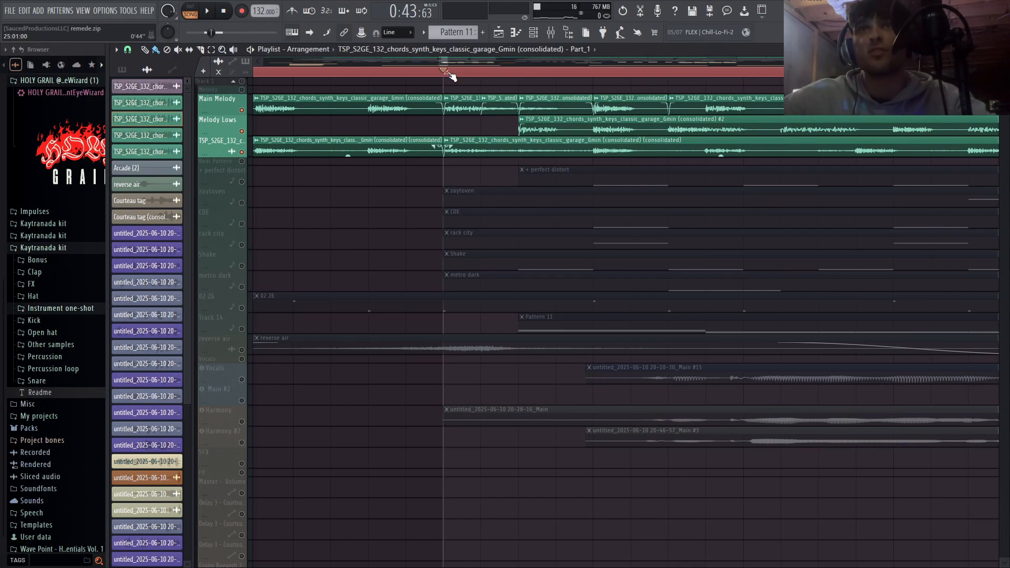
- Clear the time selection, set the playhead to bar 25 and play the three layered melody tracks together
left_click_drag(449, 72, 515, 74)
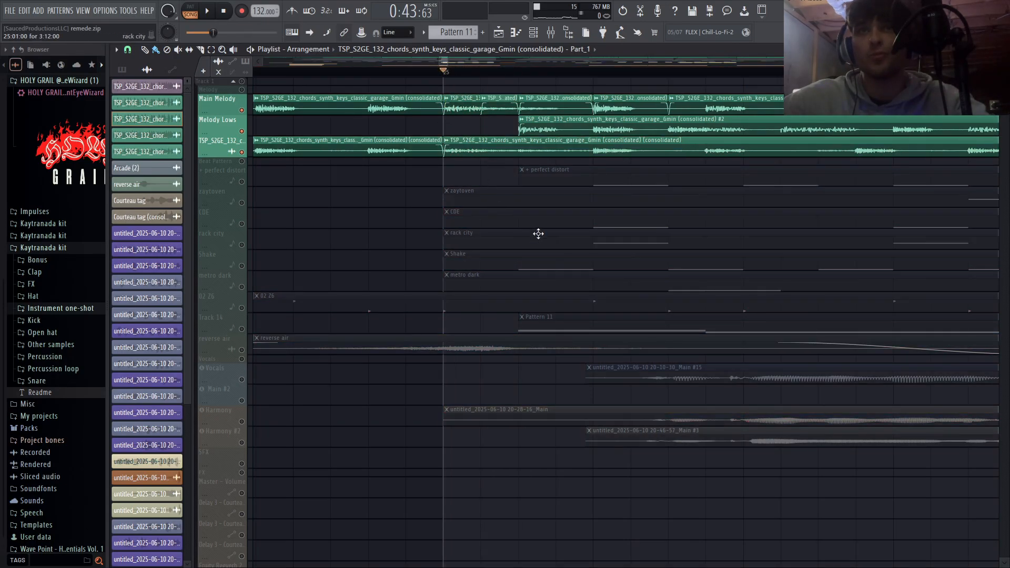
key("space")
scroll(593, 221, "up", 3)
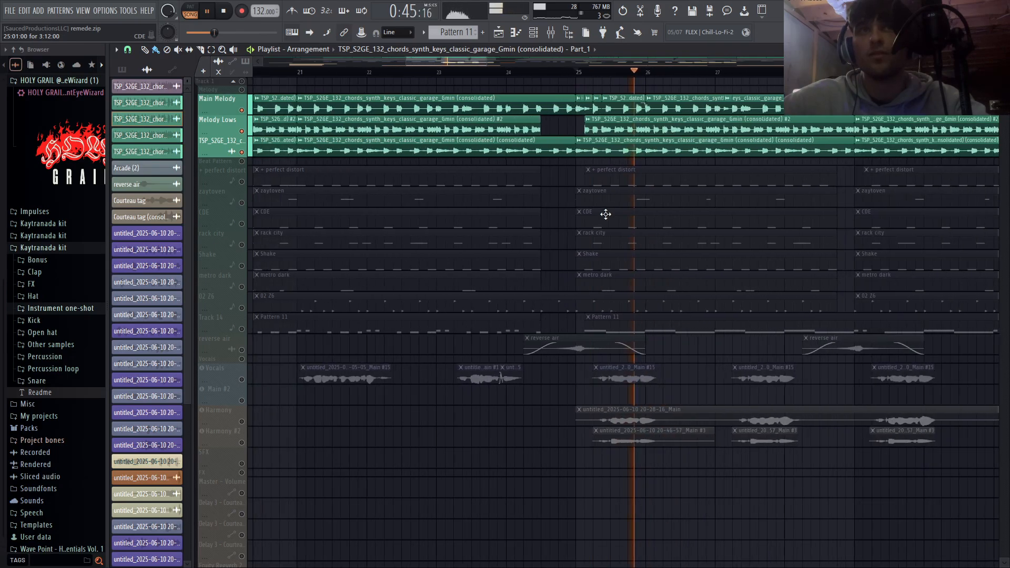
key("space")
scroll(625, 136, "up", 4)
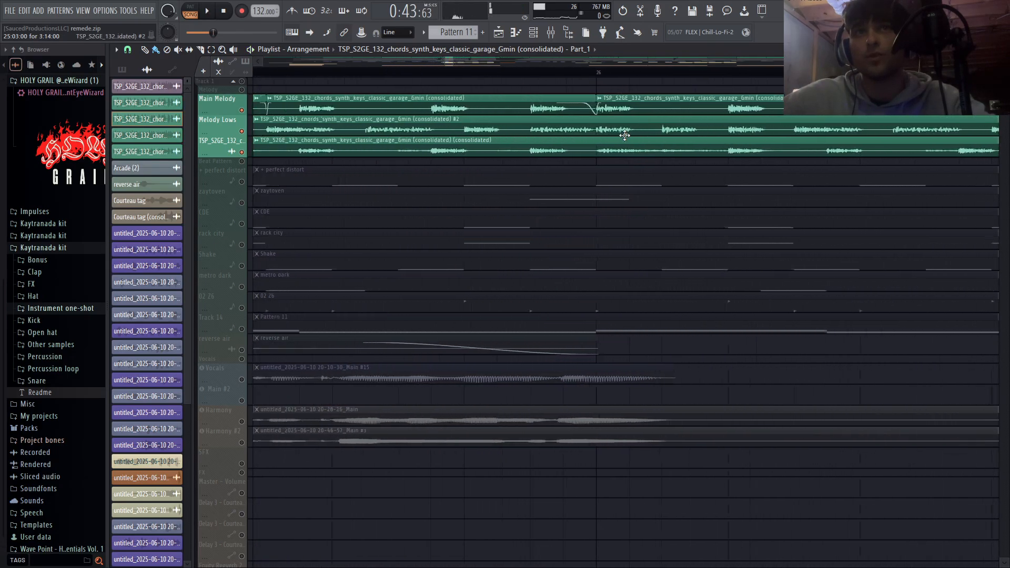
scroll(588, 128, "up", 1)
scroll(624, 165, "down", 6)
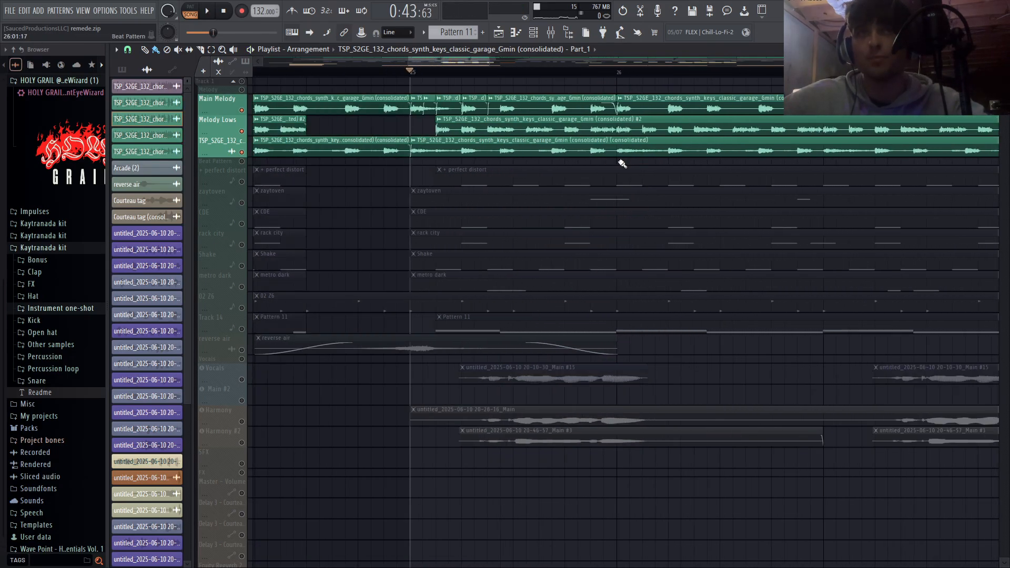
key("space")
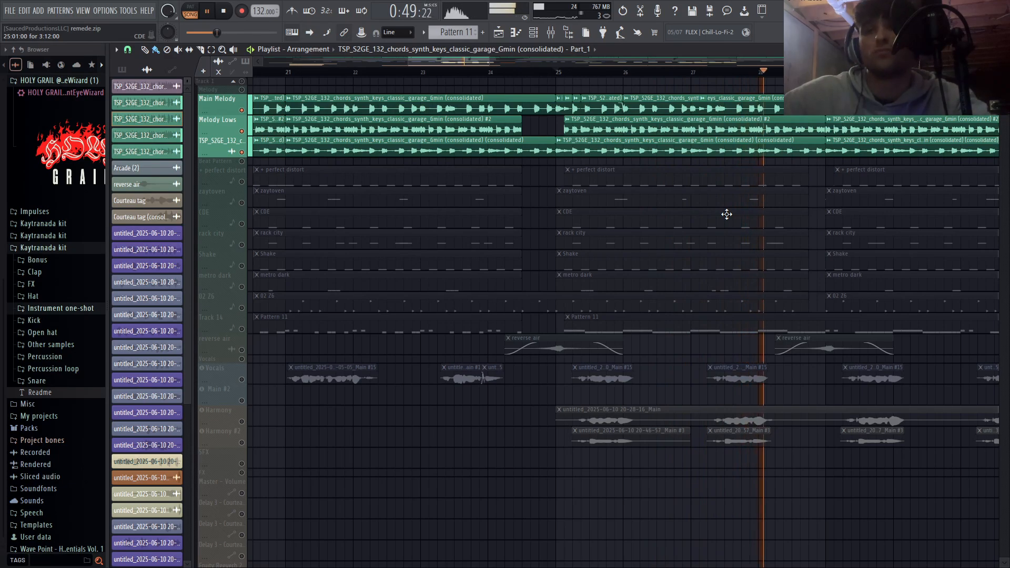
key("space")
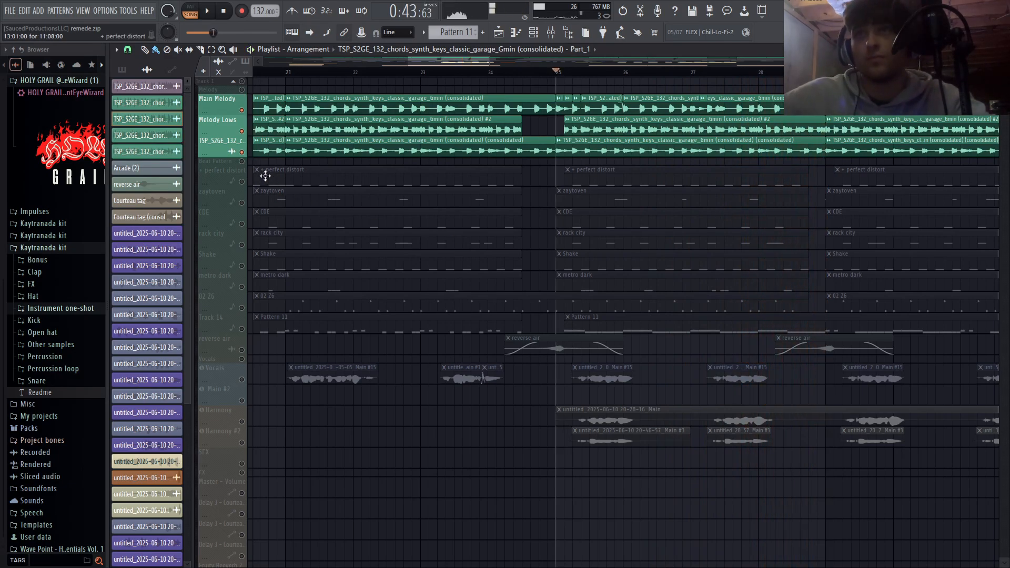
- Mute the consolidated TSP_S2GE_132, Melody Lows and Main Melody tracks
left_click(242, 152)
left_click(242, 131)
left_click(243, 111)
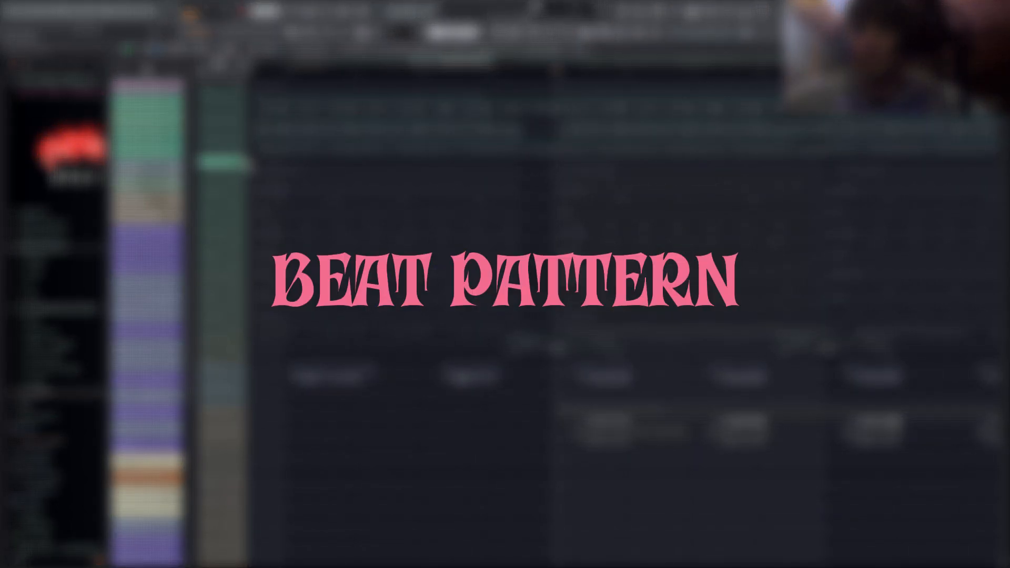
- Unmute the beat pattern tracks from + perfect distort through Track 14
left_click_drag(246, 164, 247, 331)
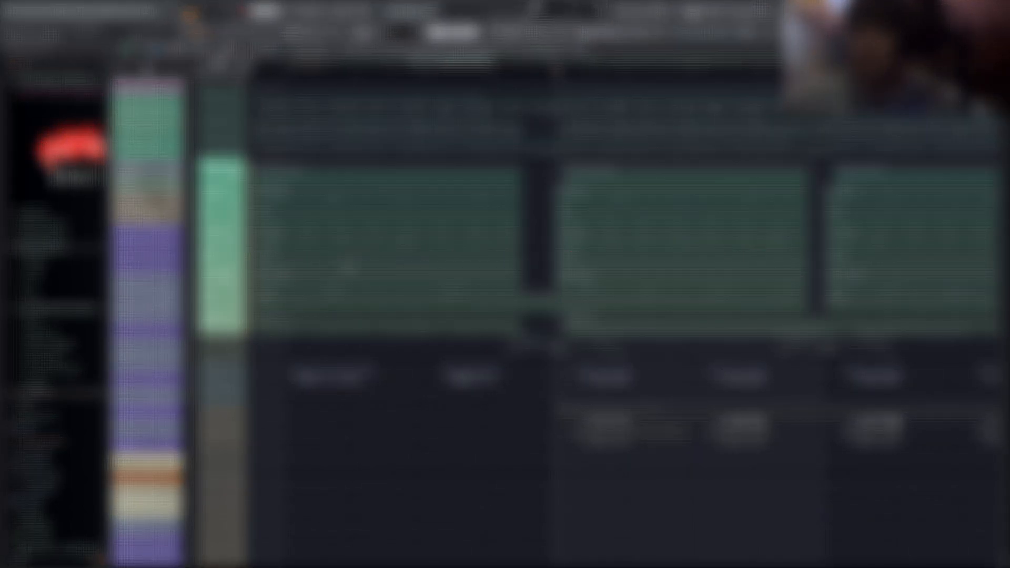
scroll(348, 270, "down", 6)
scroll(368, 266, "down", 2)
scroll(424, 263, "up", 4)
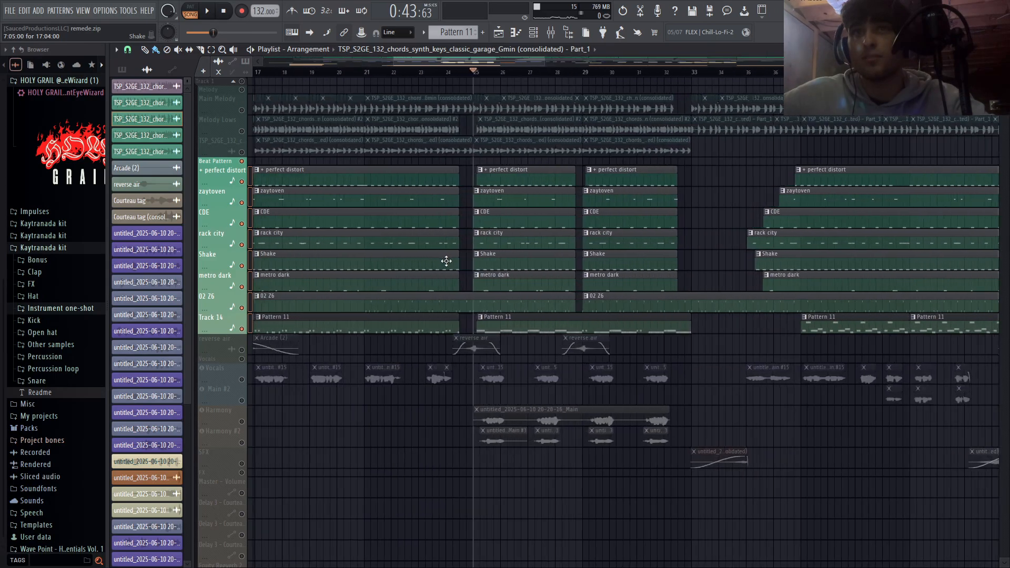
scroll(447, 261, "up", 3)
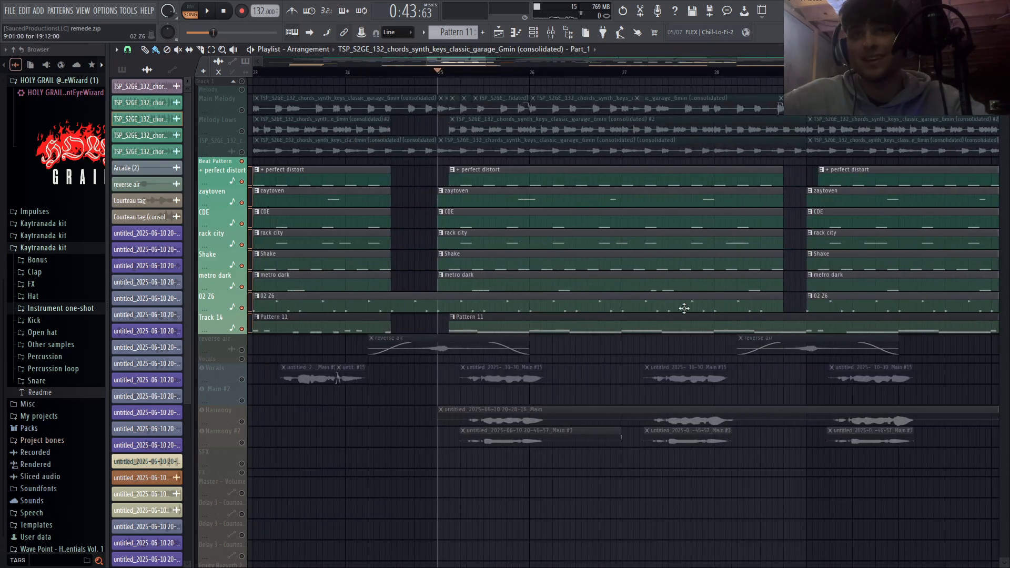
- Mute Track 14 and play the remaining drum tracks of the beat pattern on their own
left_click(243, 330)
left_click(243, 329)
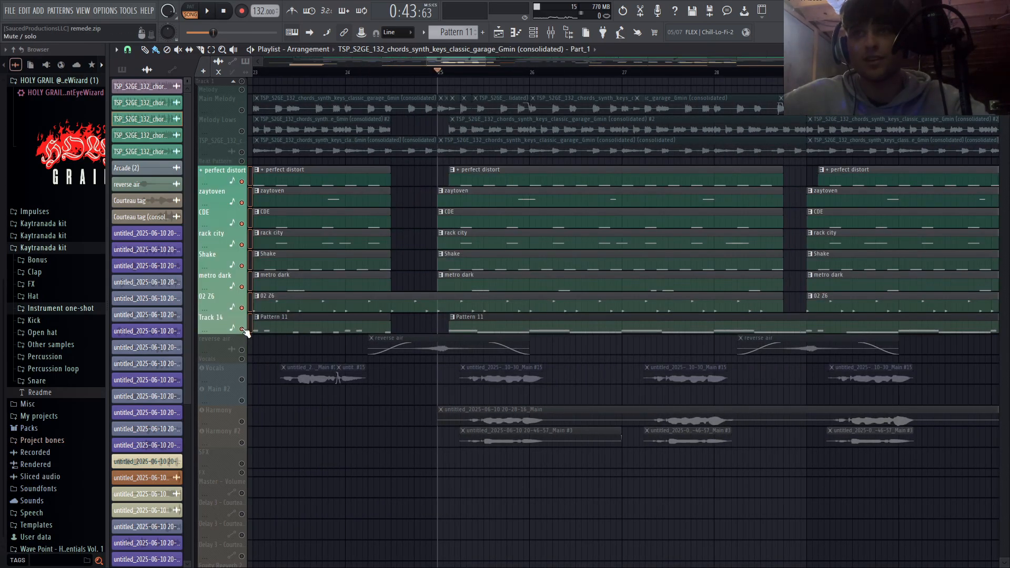
left_click(242, 329)
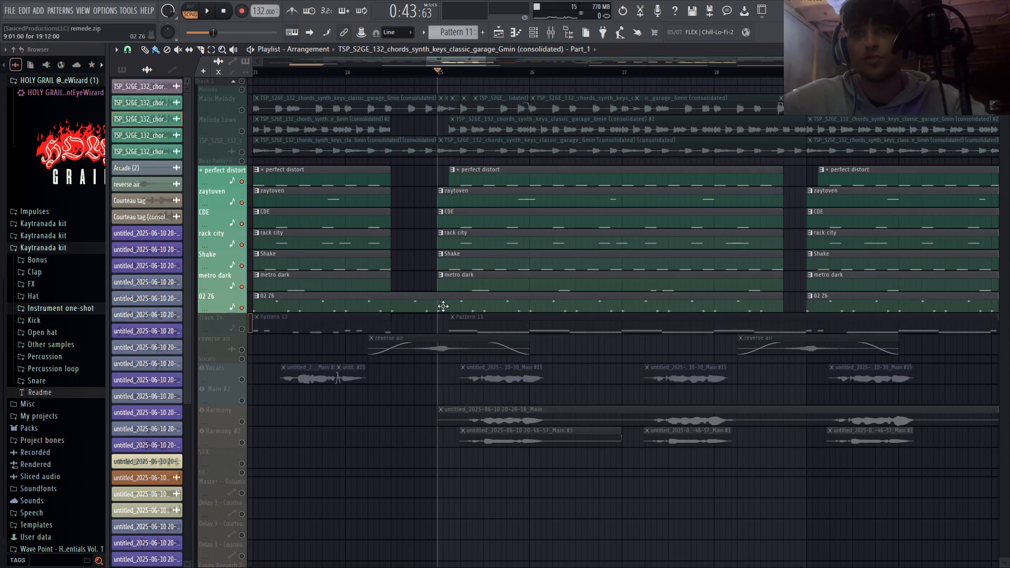
scroll(444, 306, "down", 5)
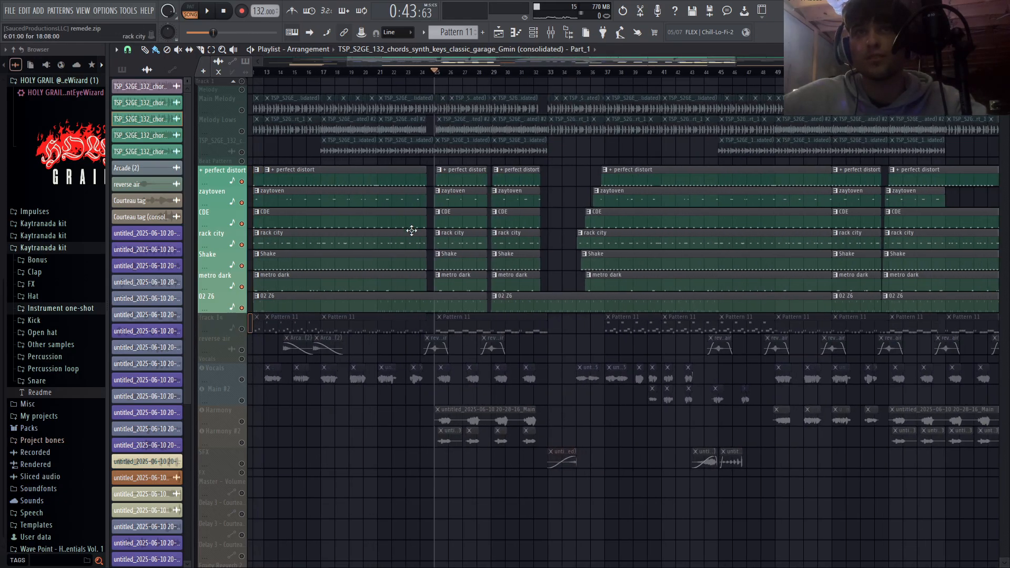
scroll(412, 239, "up", 2)
scroll(414, 258, "down", 4)
scroll(516, 223, "up", 2)
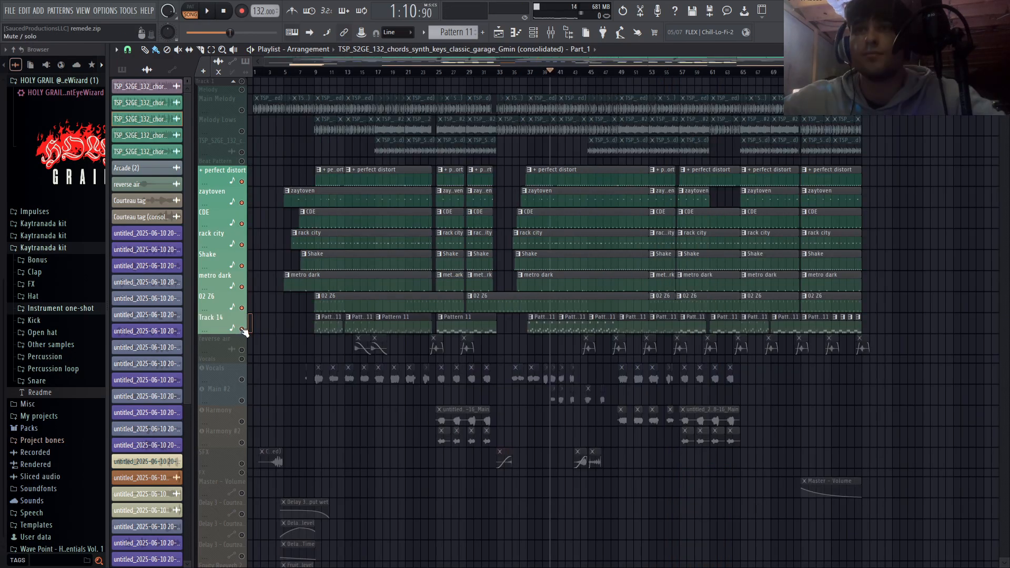
- Play Track 14 with only Melody Lows from bar 9, muting the drum tracks, and check the Melody Lows mixer channel
scroll(314, 325, "up", 5)
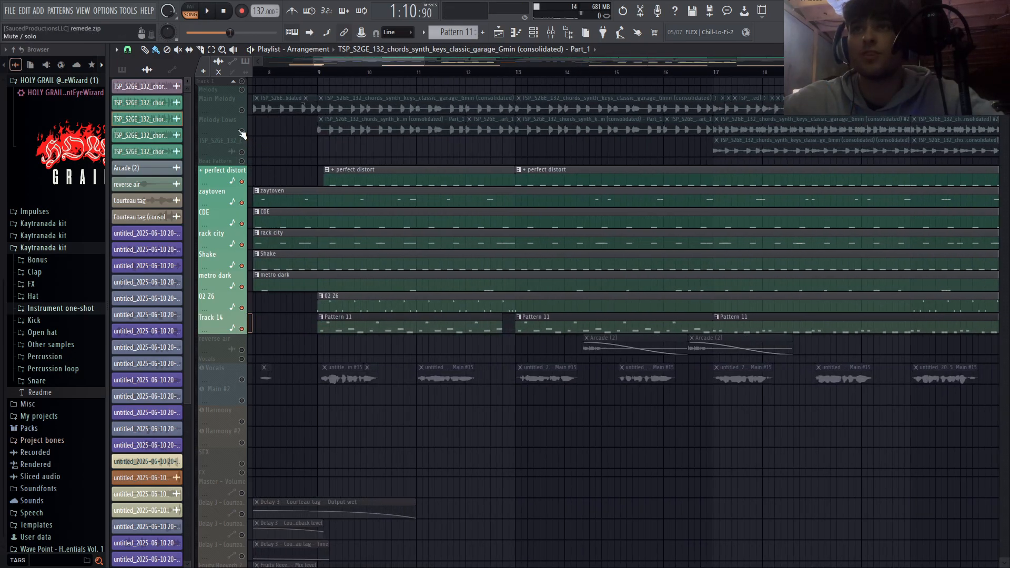
left_click(242, 132)
left_click(318, 74)
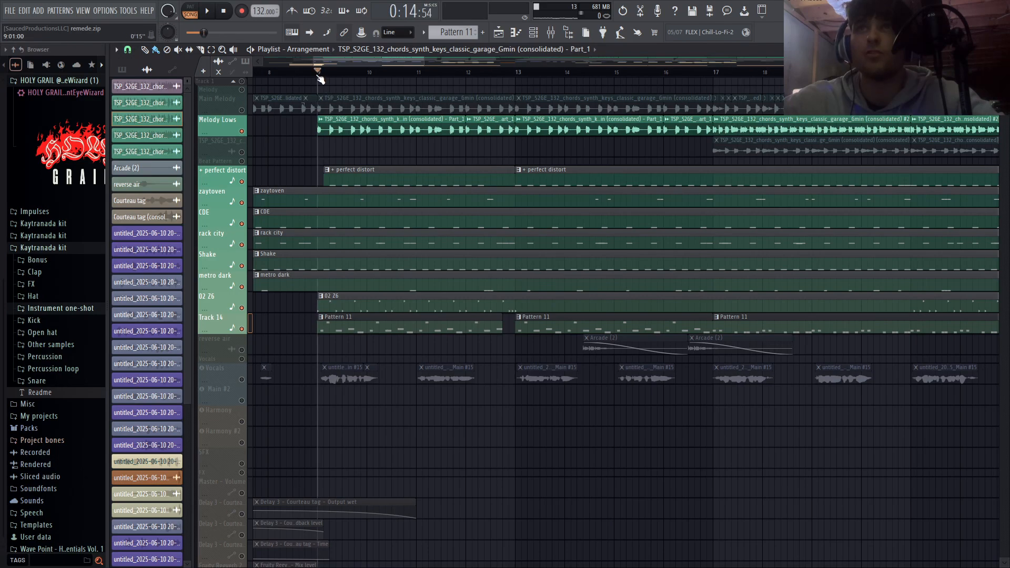
left_click_drag(243, 305, 242, 182)
key("space")
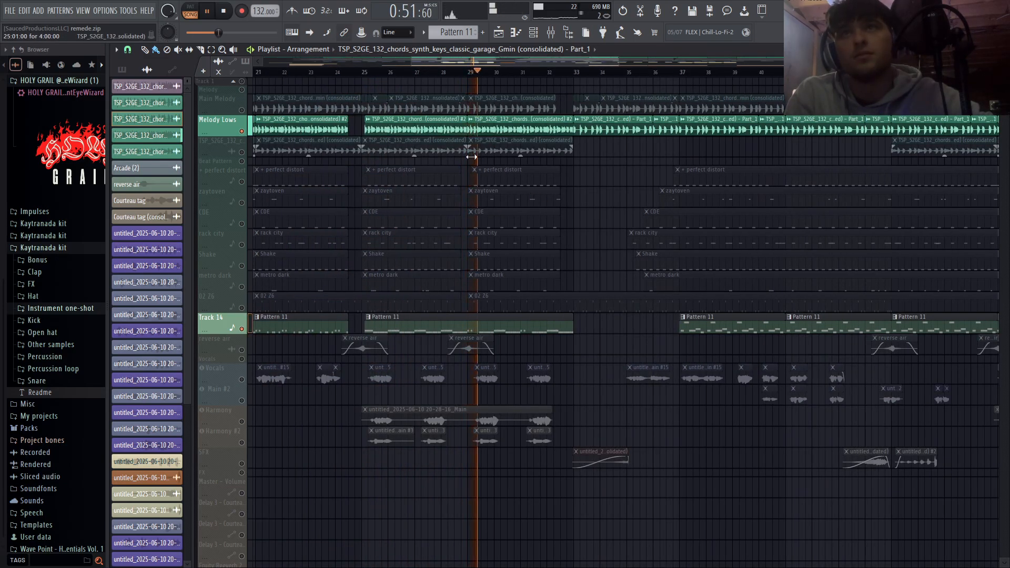
left_click(550, 32)
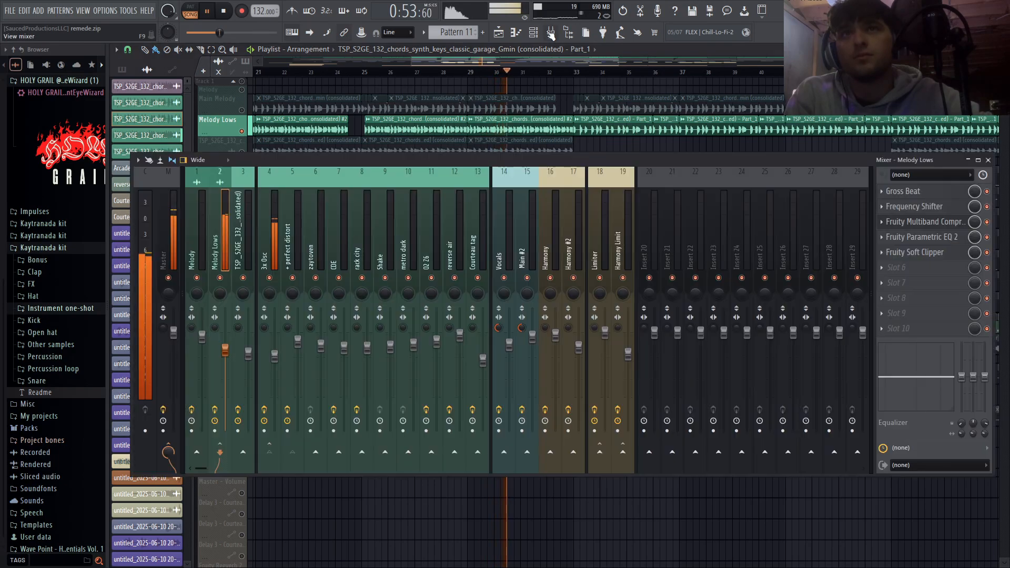
left_click(550, 33)
- Mute the Vocals, Main #2, Harmony and Harmony #2 tracks
left_click(243, 380)
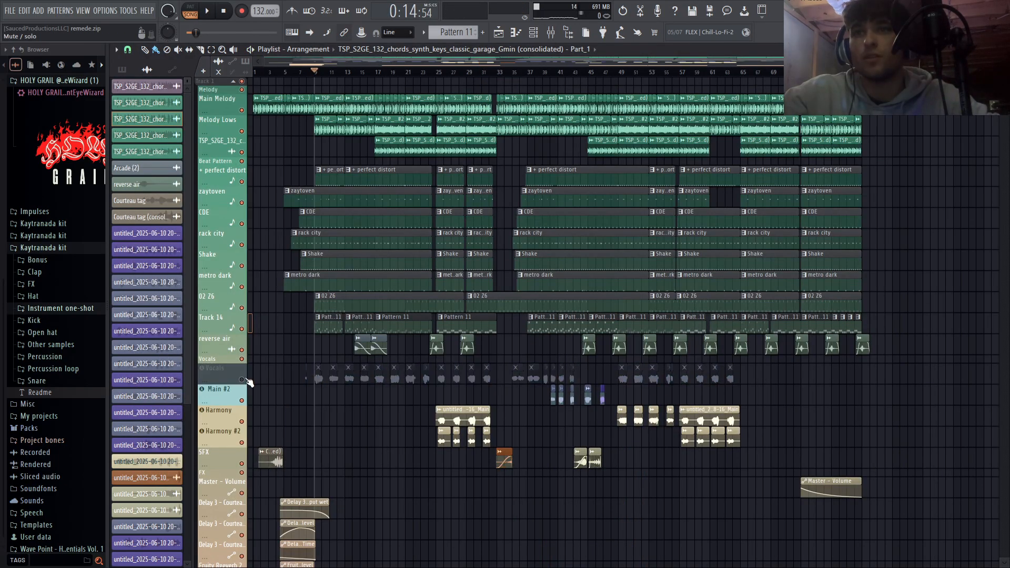
left_click(242, 400)
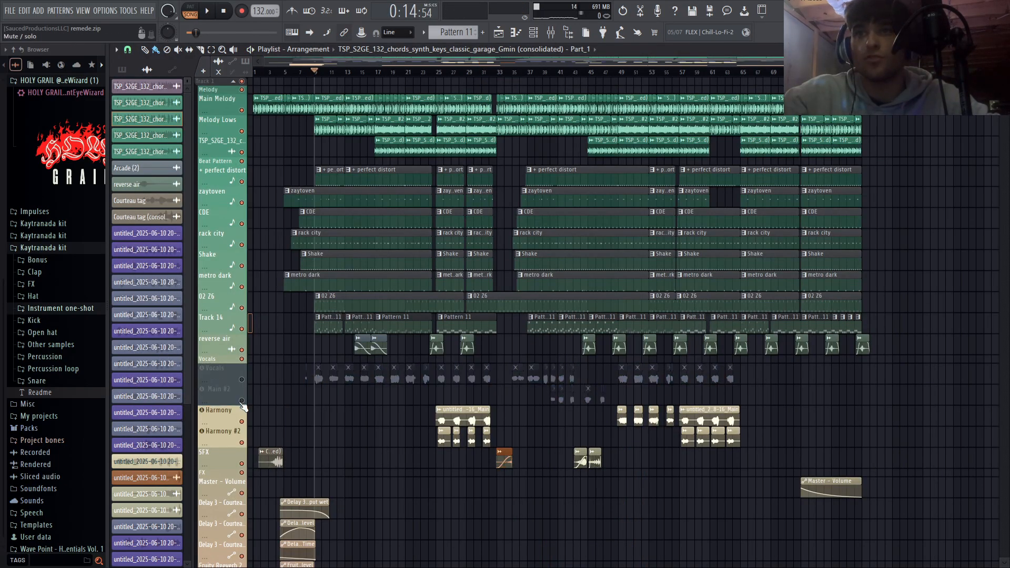
left_click(242, 422)
left_click(241, 442)
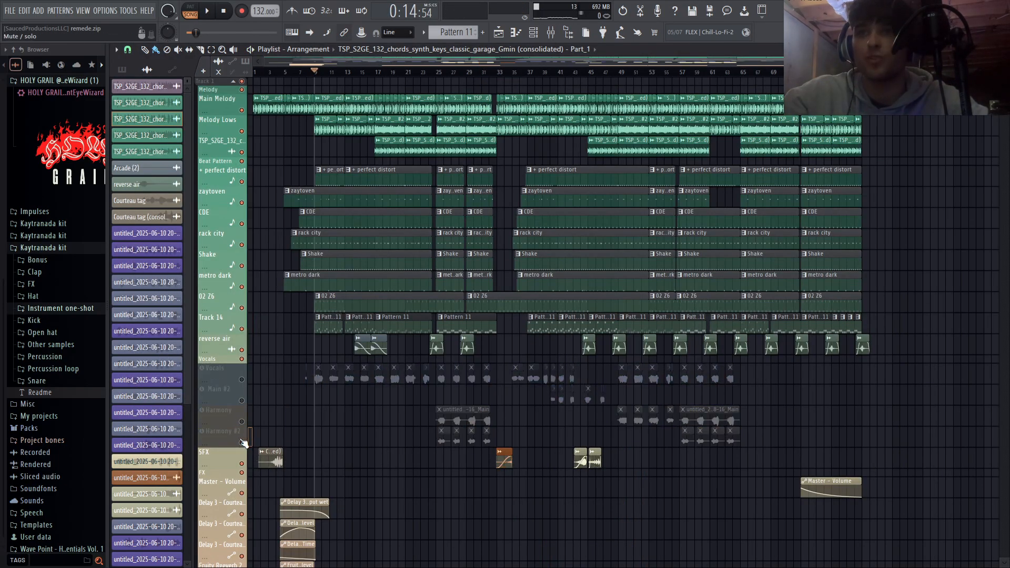
- Unmute the Main #2 and Vocals tracks
scroll(222, 377, "up", 4)
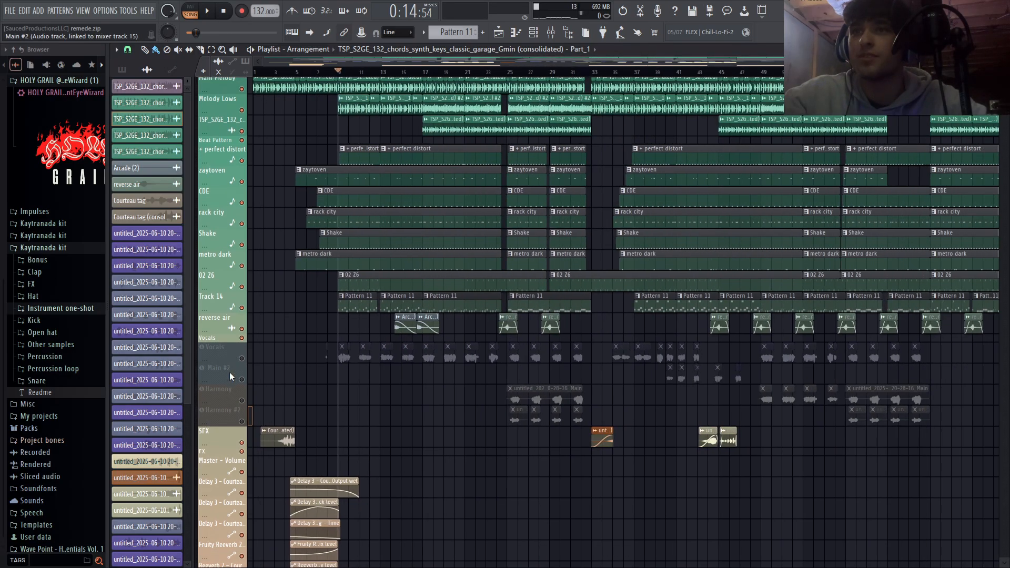
left_click(241, 379)
left_click(242, 358)
- Set the playhead to bar 39 and play the full beat with the Vocals and Main #2 tracks
scroll(735, 348, "up", 5)
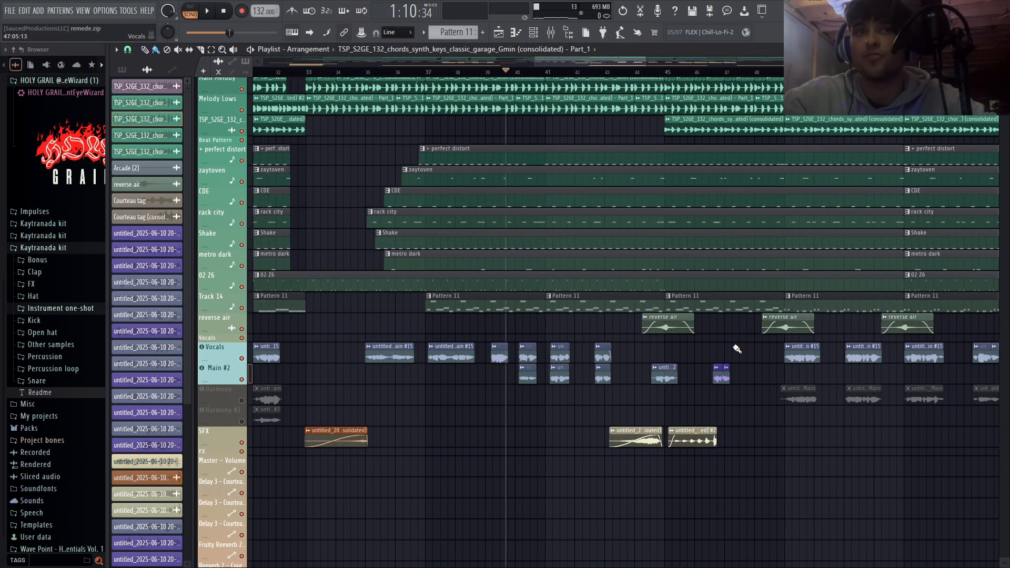
scroll(386, 327, "down", 3)
scroll(325, 279, "up", 4)
left_click(269, 73)
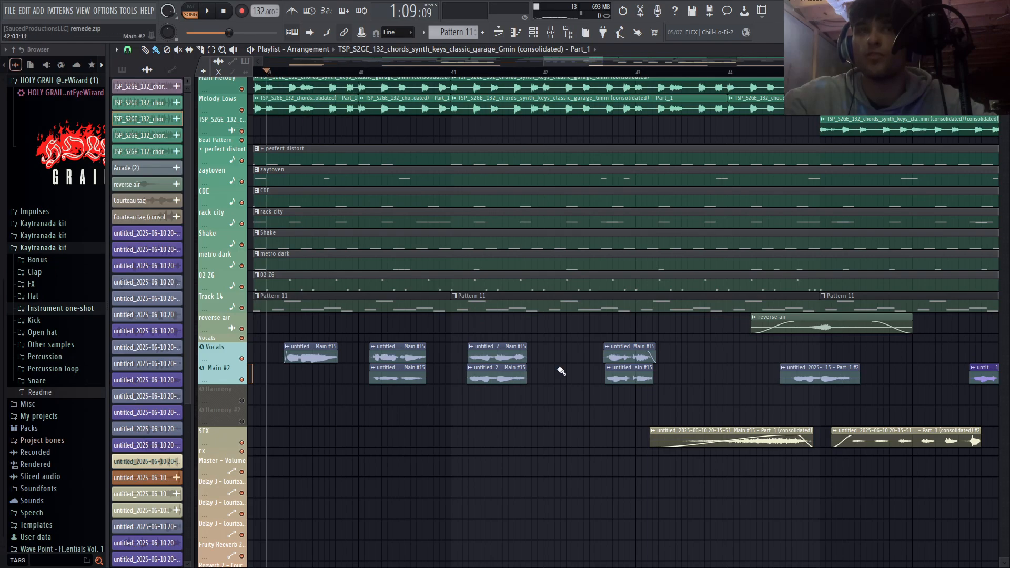
key("space")
scroll(579, 395, "down", 8)
scroll(610, 415, "up", 8)
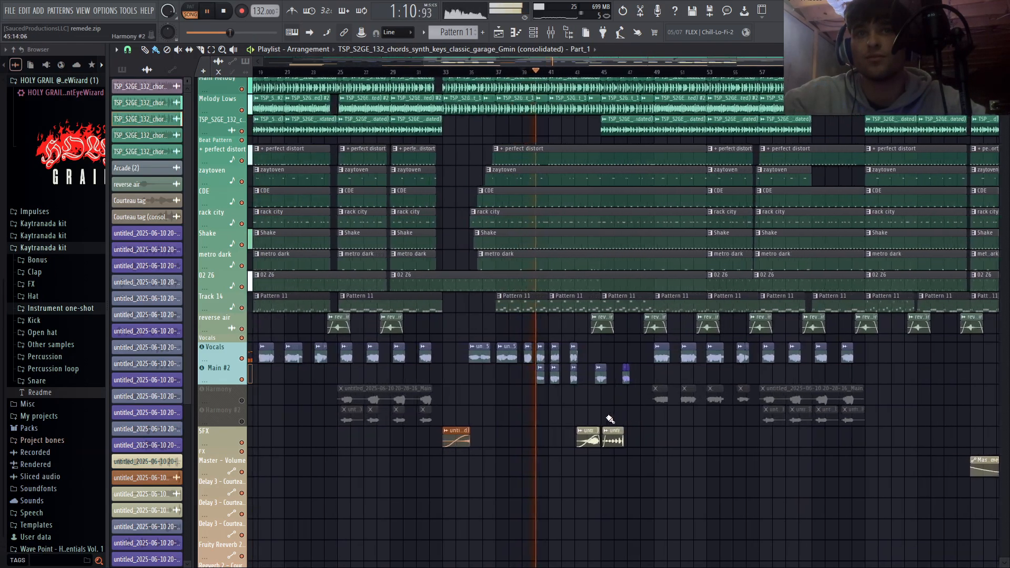
- Follow the playback through the Main #2 and consolidated SFX clips around bars 41 to 47, and stop it
scroll(713, 399, "down", 2)
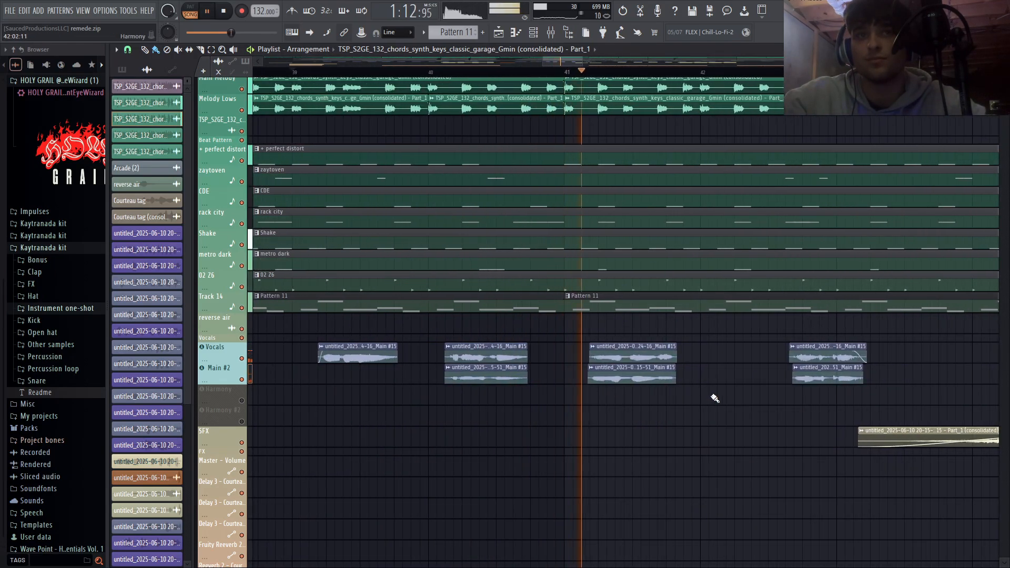
scroll(708, 416, "down", 3)
scroll(710, 417, "down", 2)
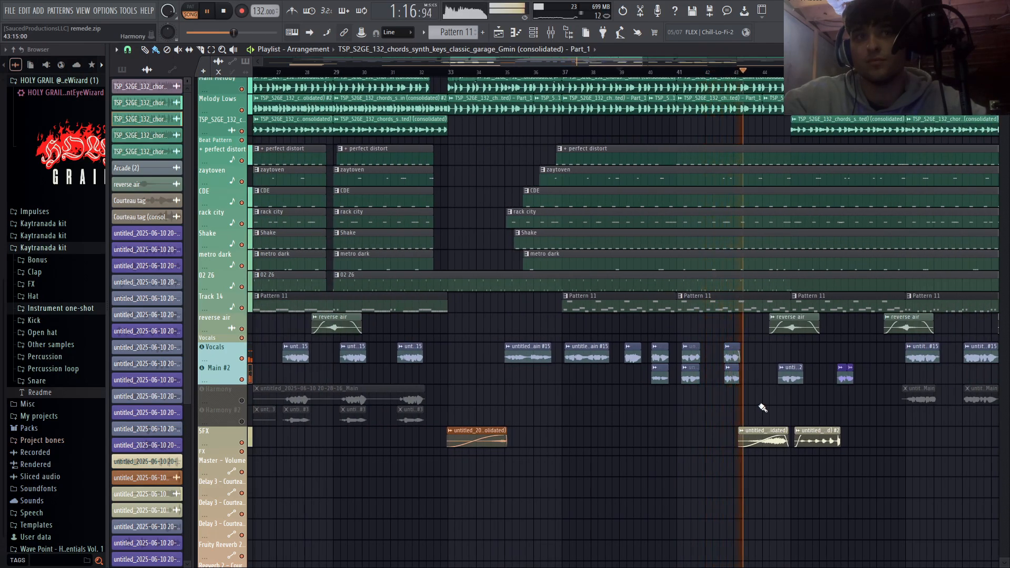
scroll(537, 447, "up", 5)
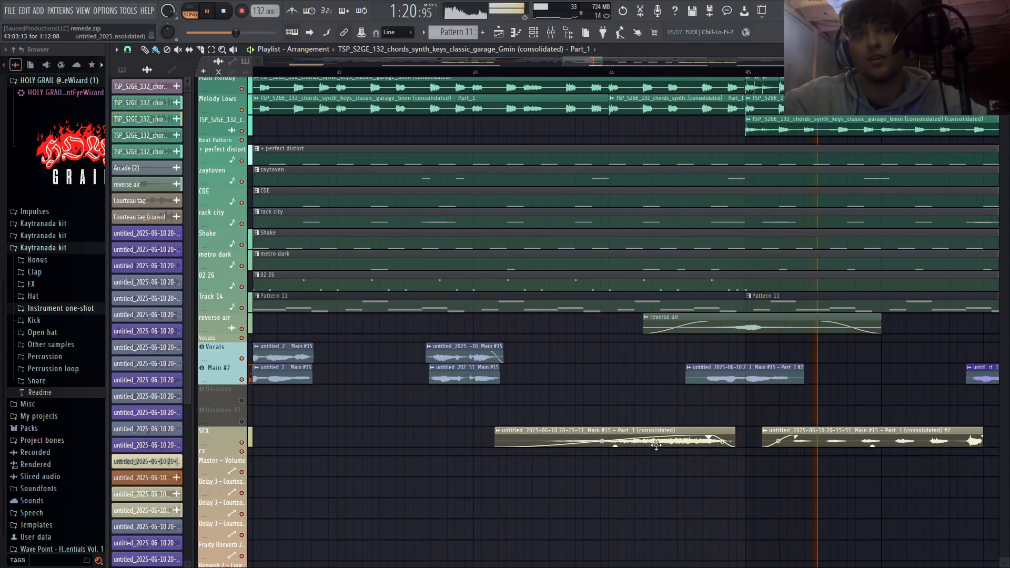
scroll(858, 429, "down", 5)
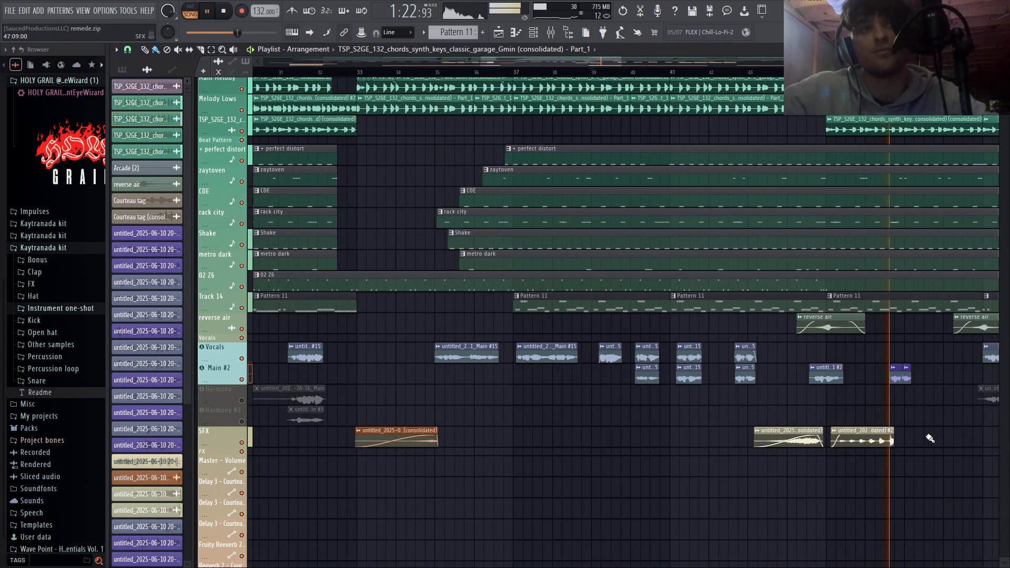
scroll(929, 437, "up", 5)
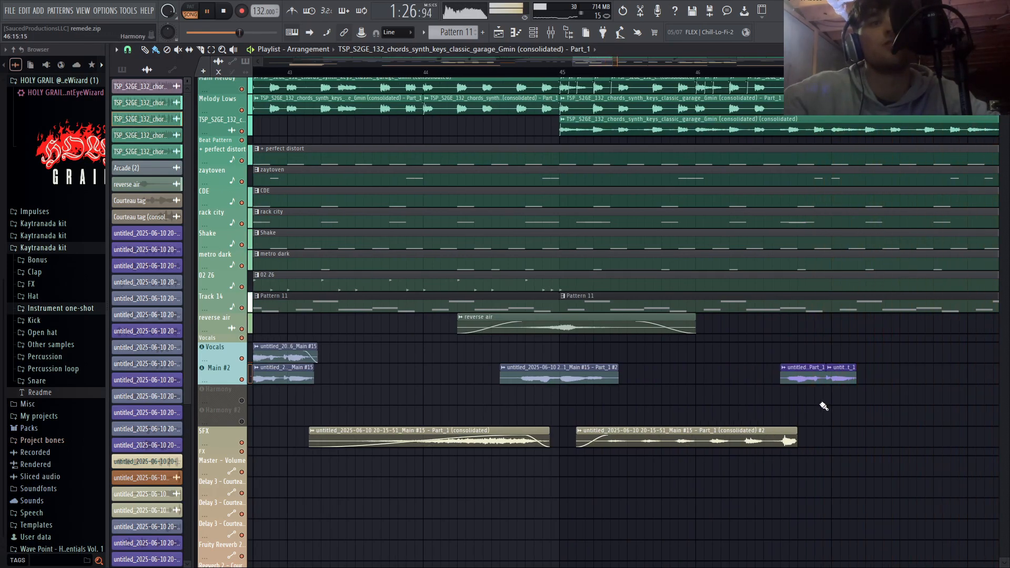
scroll(779, 413, "down", 6)
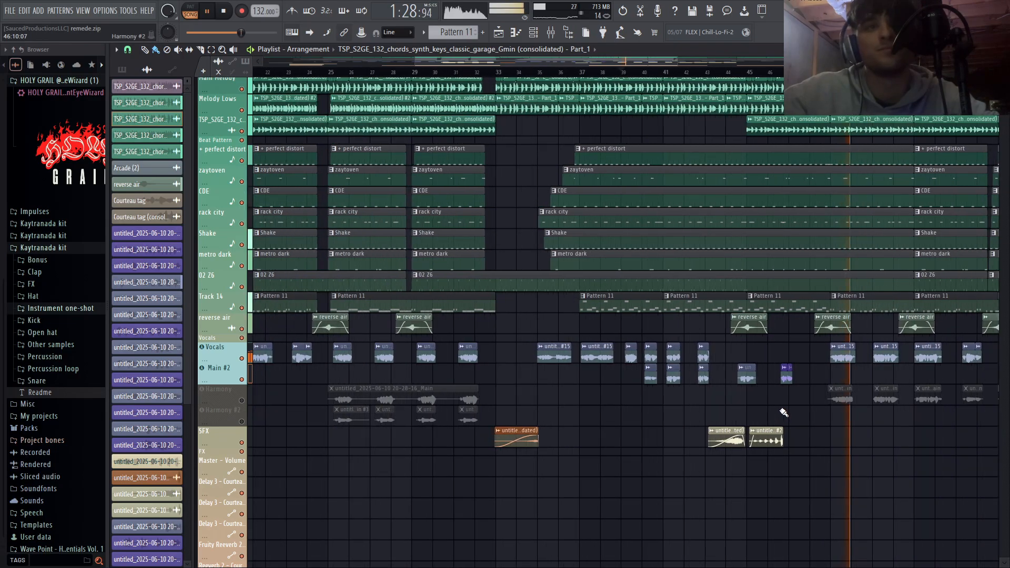
key("space")
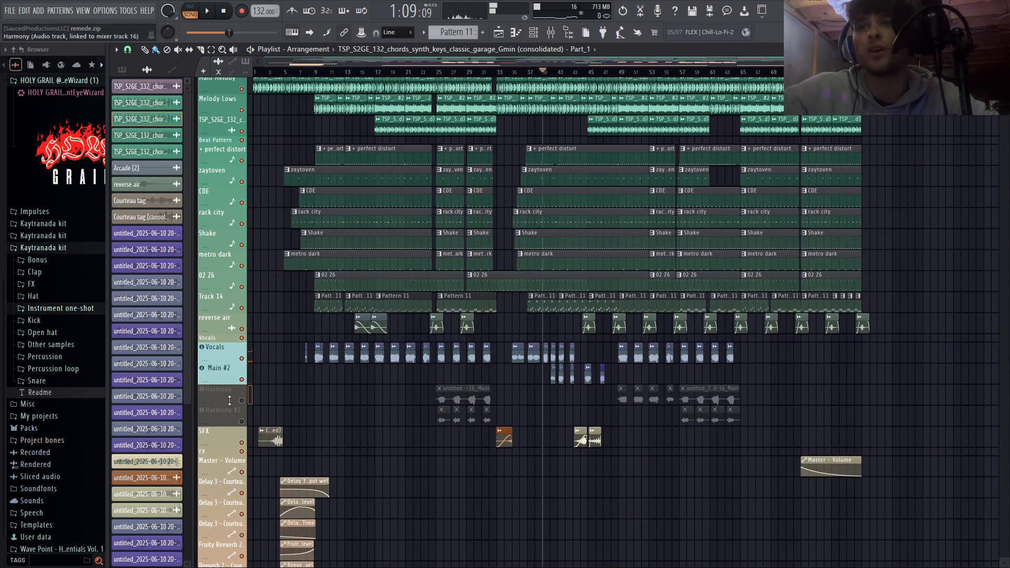
- Isolate the Vocals, Harmony and Harmony #2 tracks by muting everything else
right_click(241, 402)
right_click(242, 401)
left_click(241, 422)
right_click(242, 422)
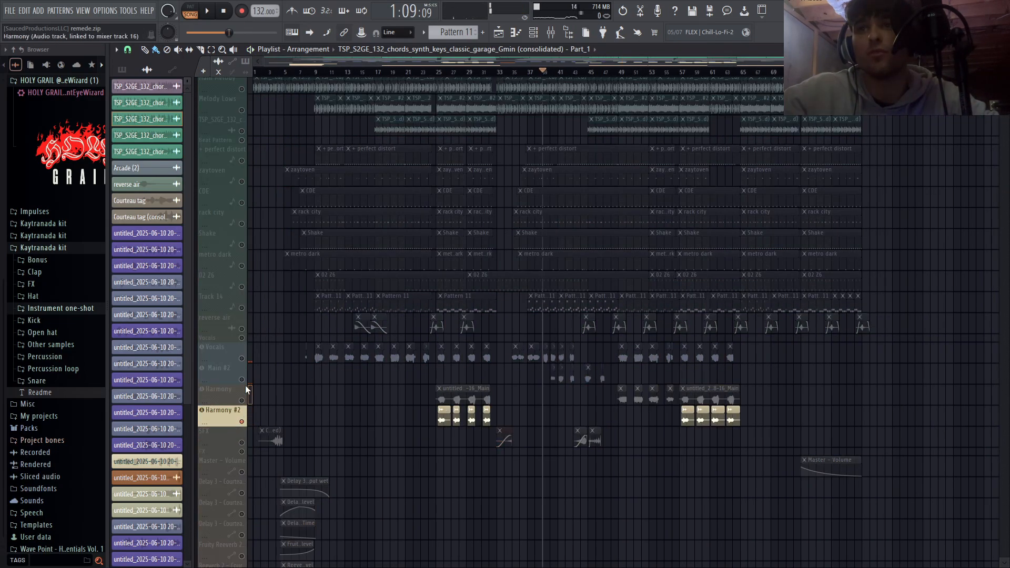
left_click(242, 359)
left_click(241, 401)
- Play the isolated vocals and harmonies from bar 25
scroll(437, 316, "up", 6)
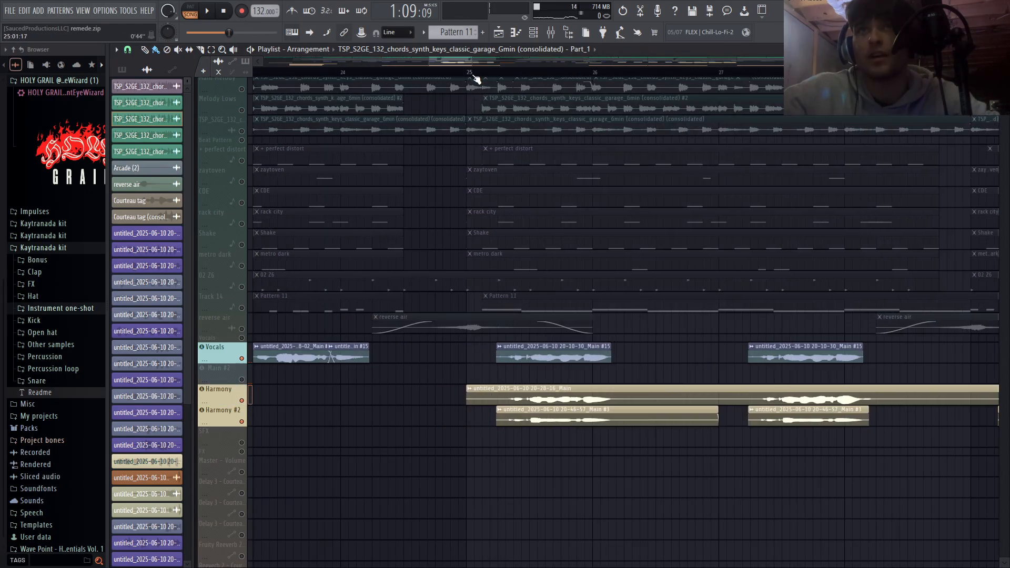
left_click(473, 74)
key("space")
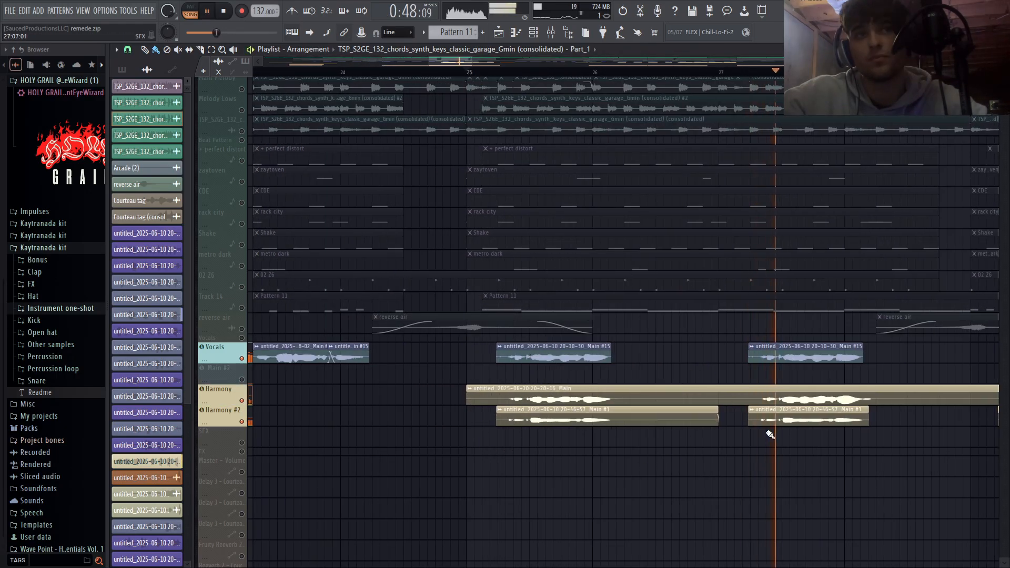
scroll(767, 429, "down", 5)
key("space")
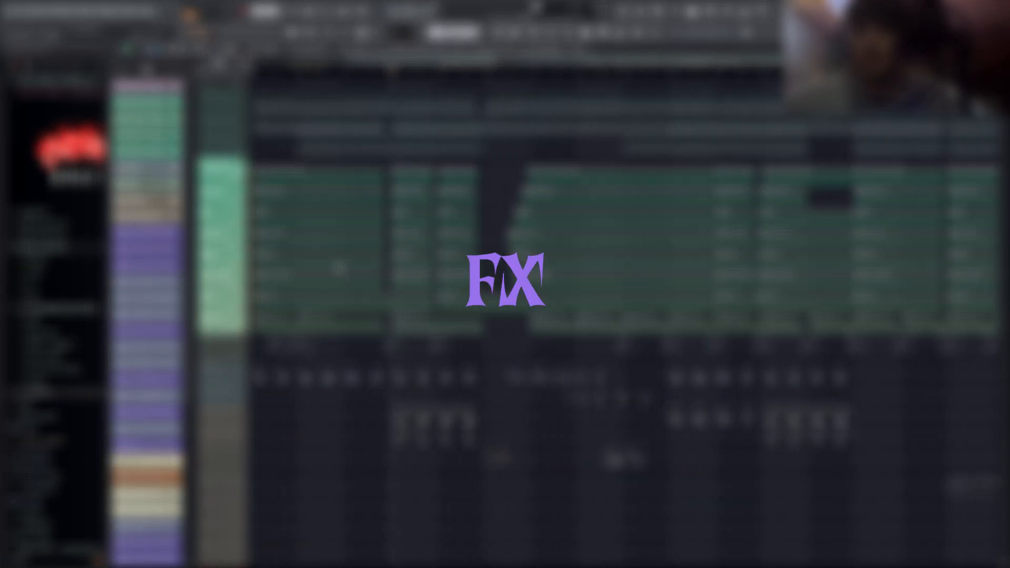
- Set the playhead to bar 2 and examine the Courteau tag clip with its delay and reverb automation clips
scroll(286, 409, "down", 5)
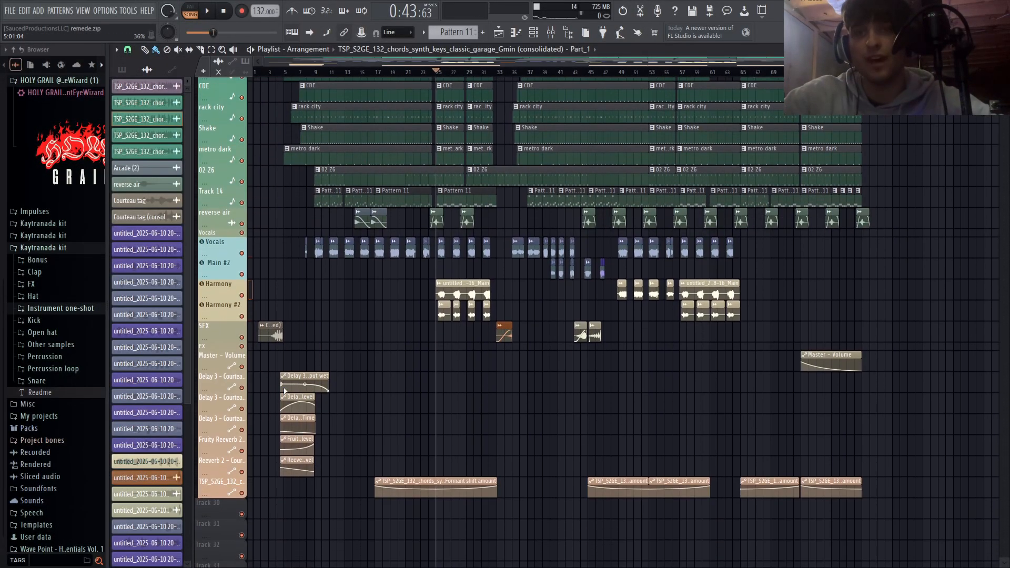
scroll(286, 391, "up", 8)
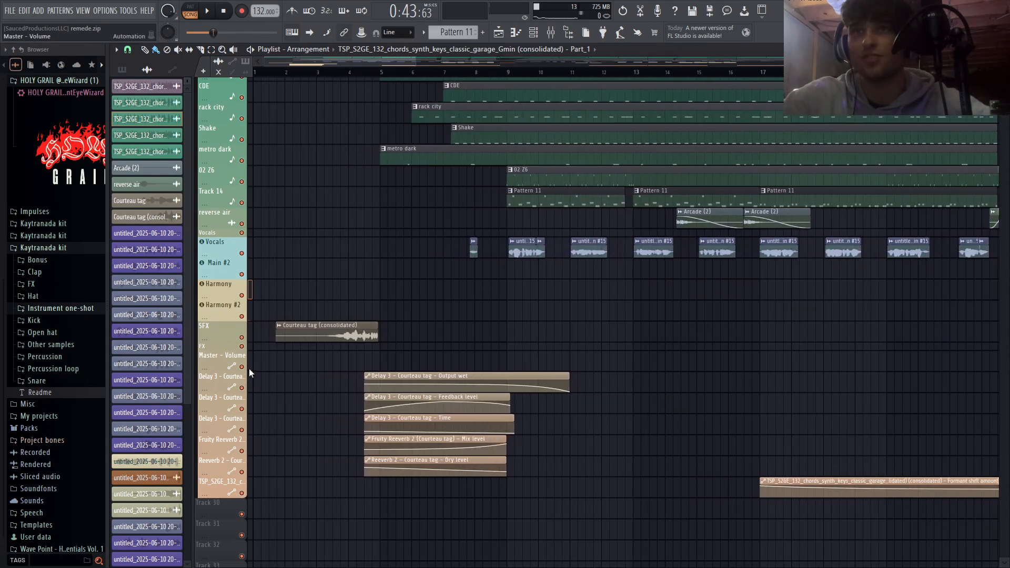
left_click(304, 74)
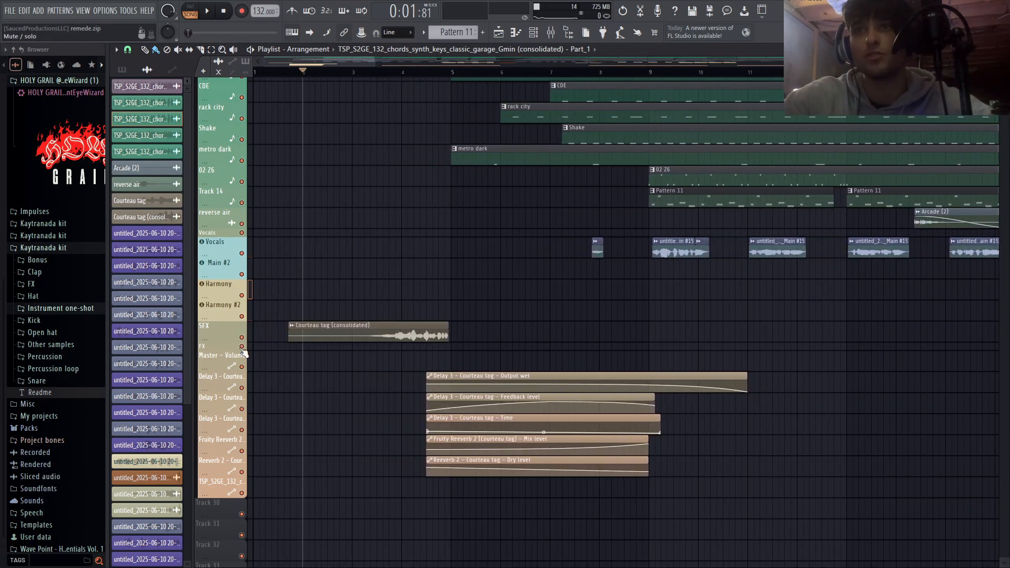
scroll(509, 343, "down", 2)
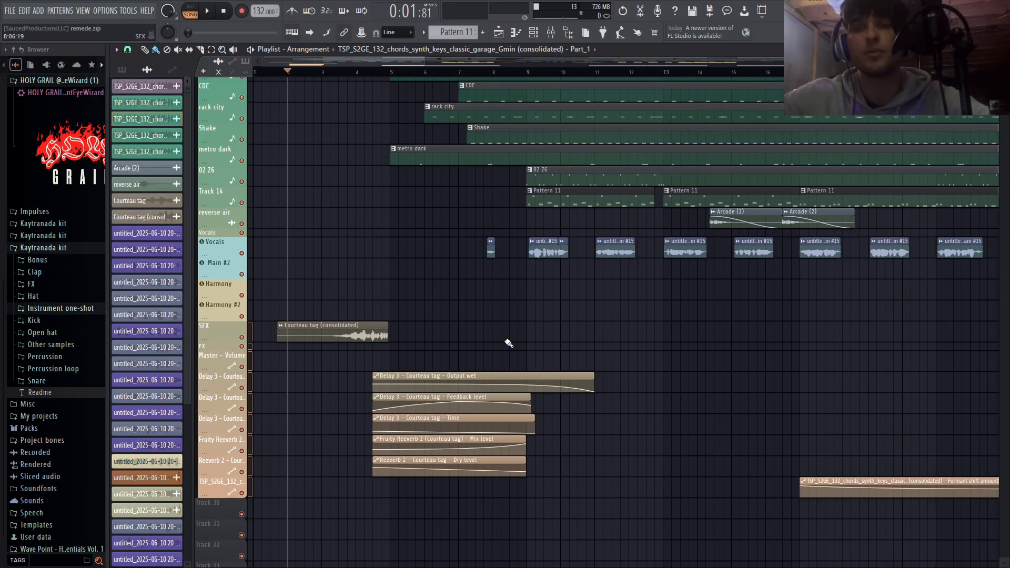
scroll(267, 339, "up", 4)
scroll(695, 394, "down", 2)
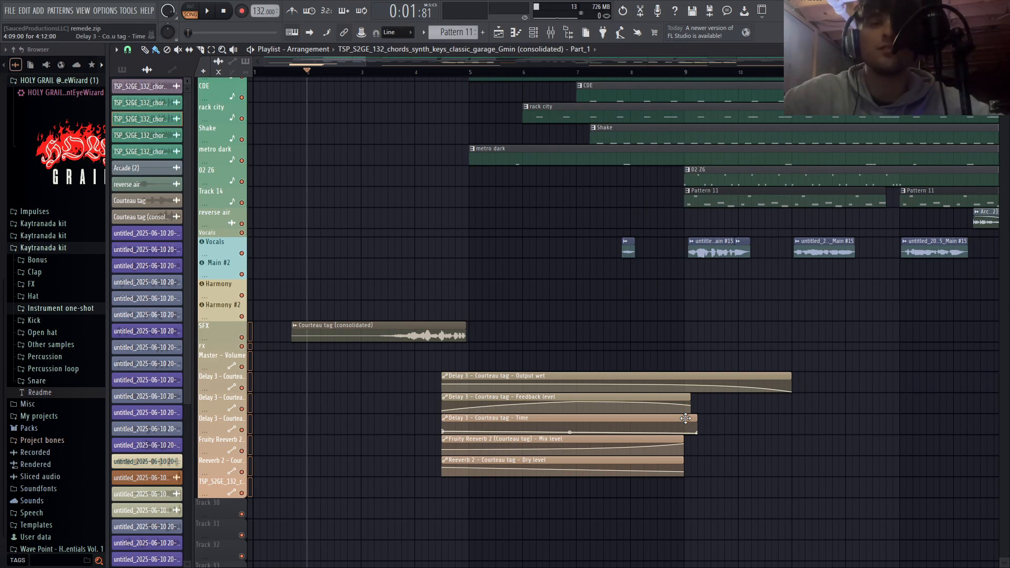
- Examine the Fruity Delay 3 settings on the Courteau tag mixer track and close the plugin and mixer
scroll(431, 399, "down", 2)
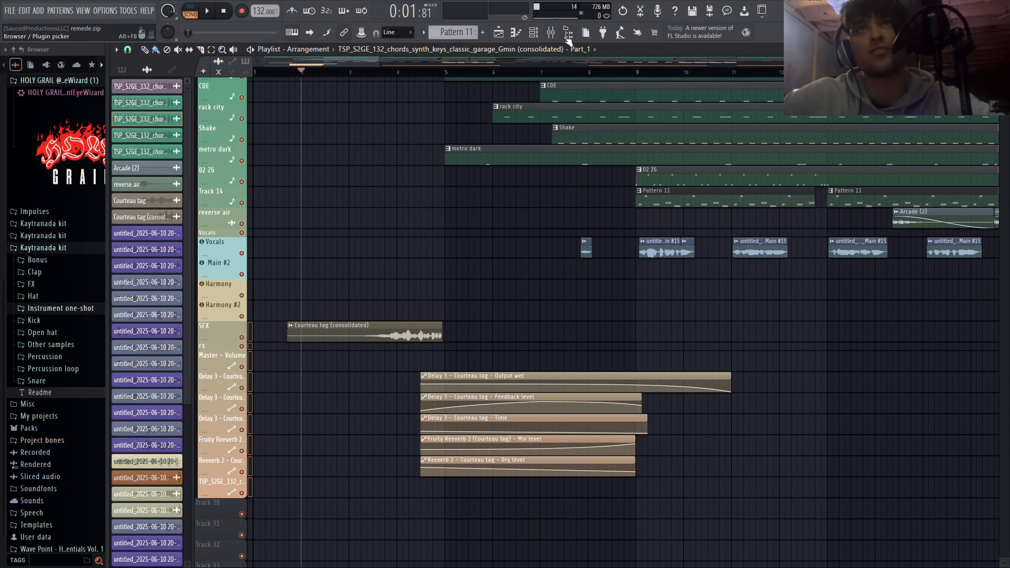
key("F9")
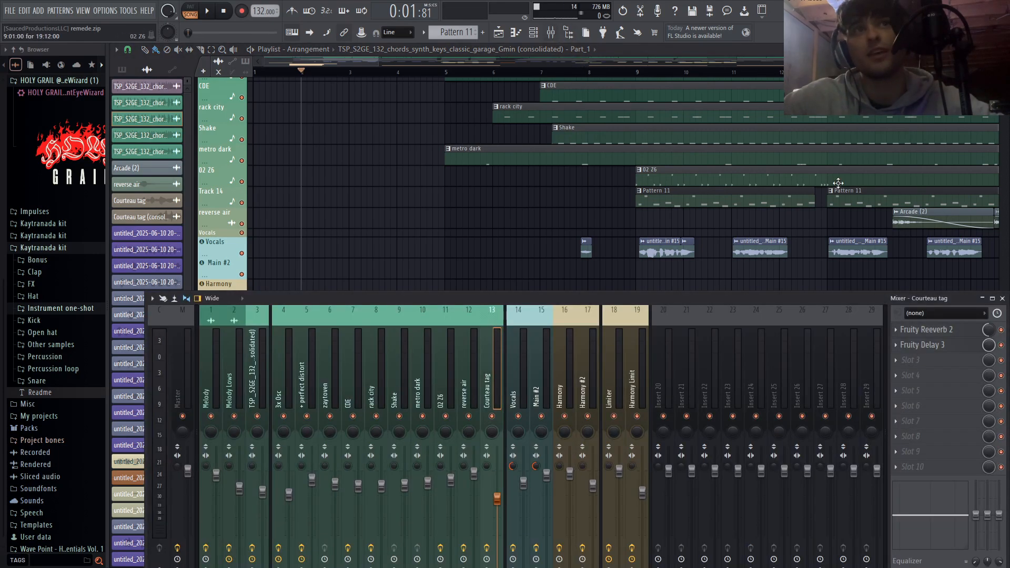
left_click(931, 347)
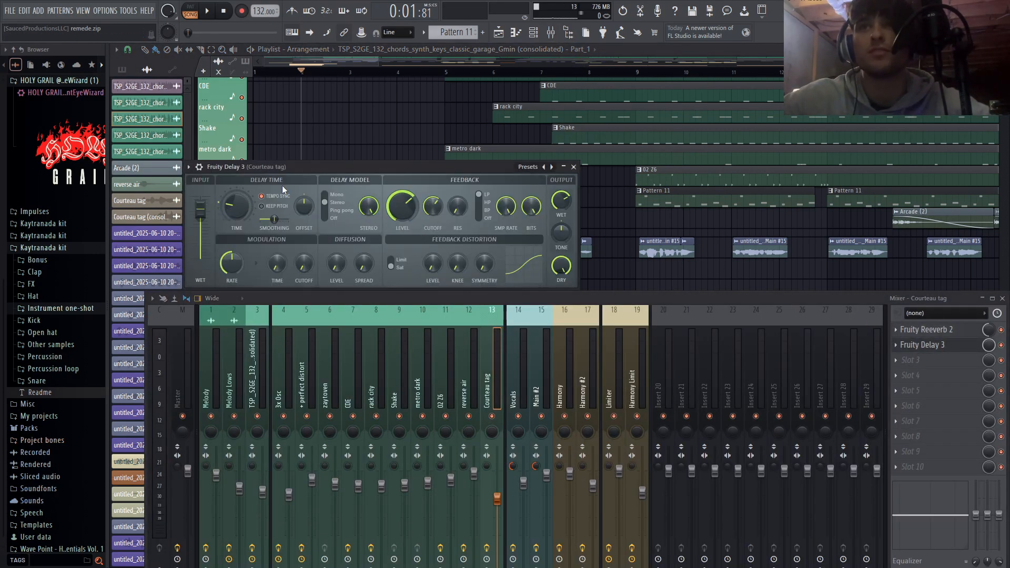
key("F12")
- Play the isolated SFX and FX tracks from around bar 2 through the delay and reverb automation clips, and stop
scroll(488, 391, "up", 4)
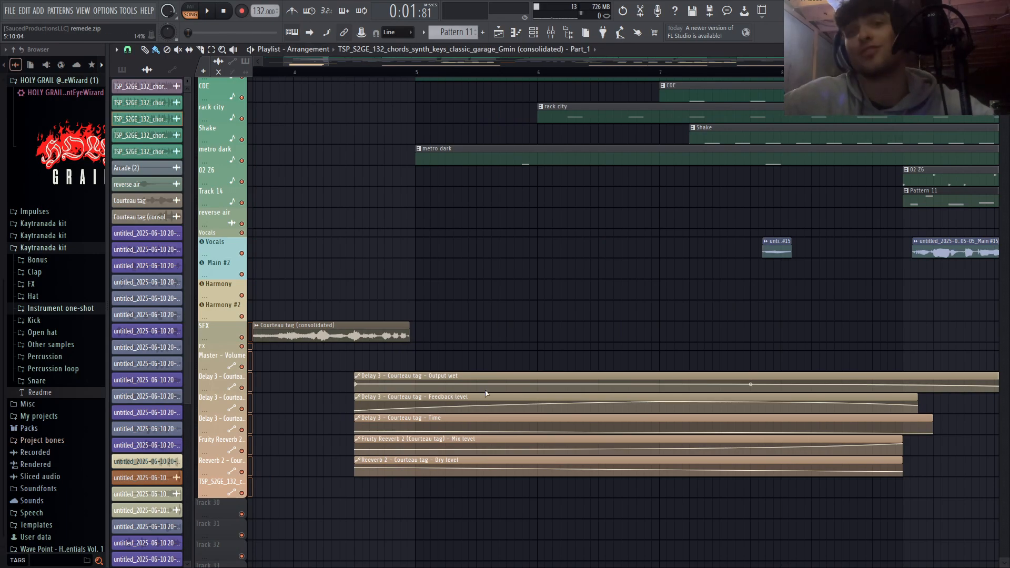
scroll(384, 349, "down", 6)
key("space")
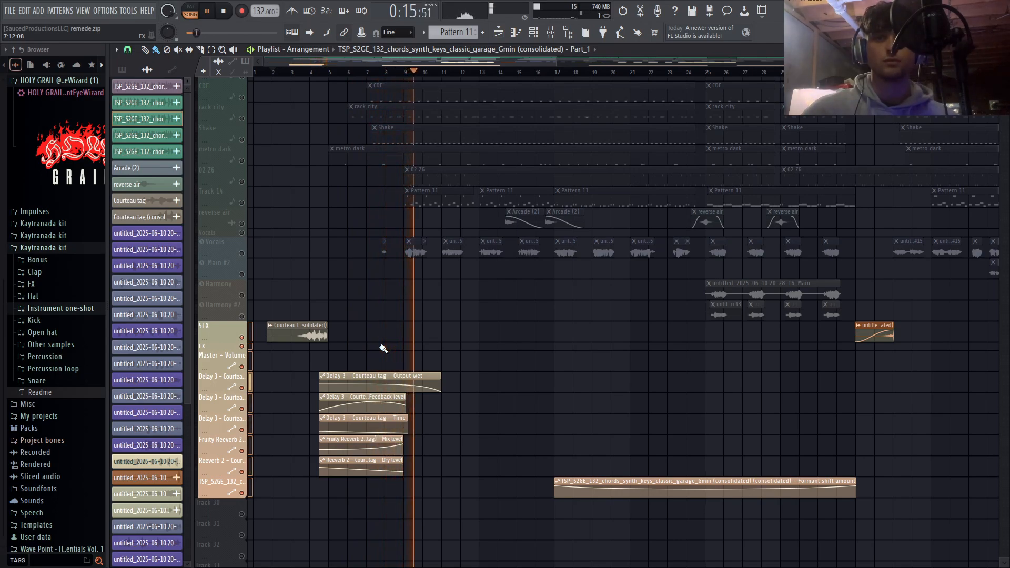
key("space")
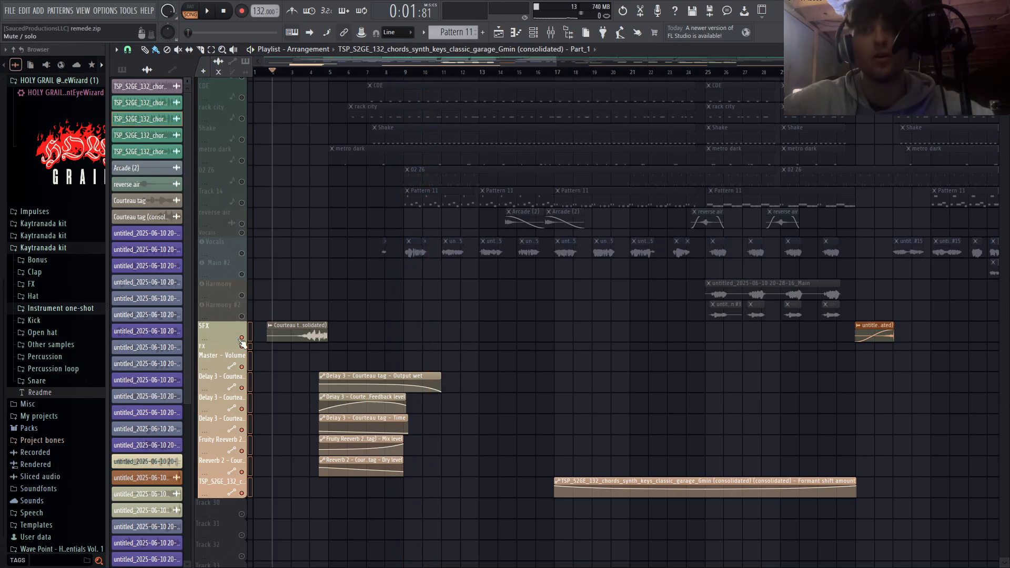
- Turn off the Reverse effect for the consolidated Courteau tag clip and close its channel settings
scroll(241, 336, "down", 2)
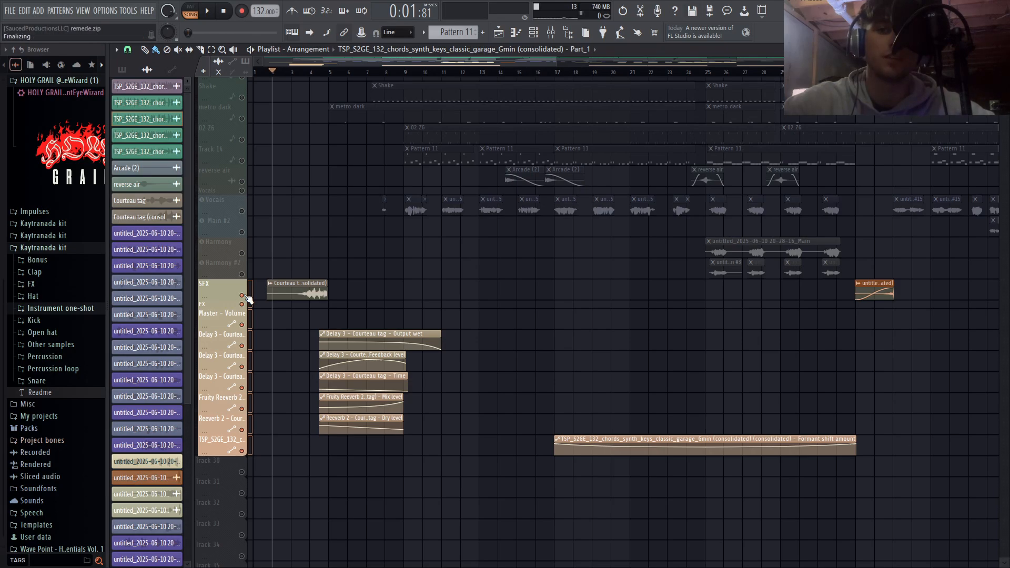
scroll(537, 361, "up", 5)
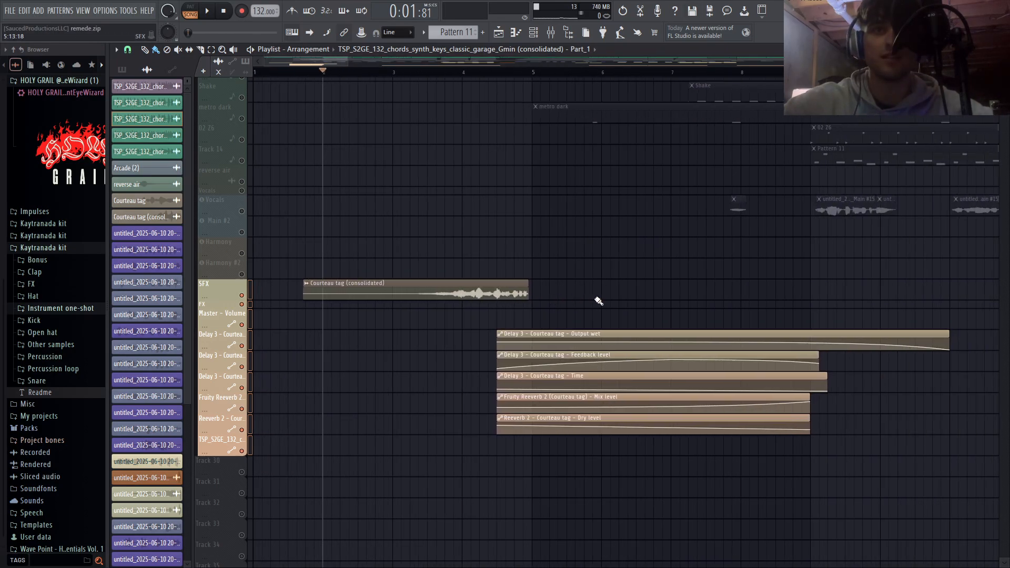
scroll(552, 298, "down", 1)
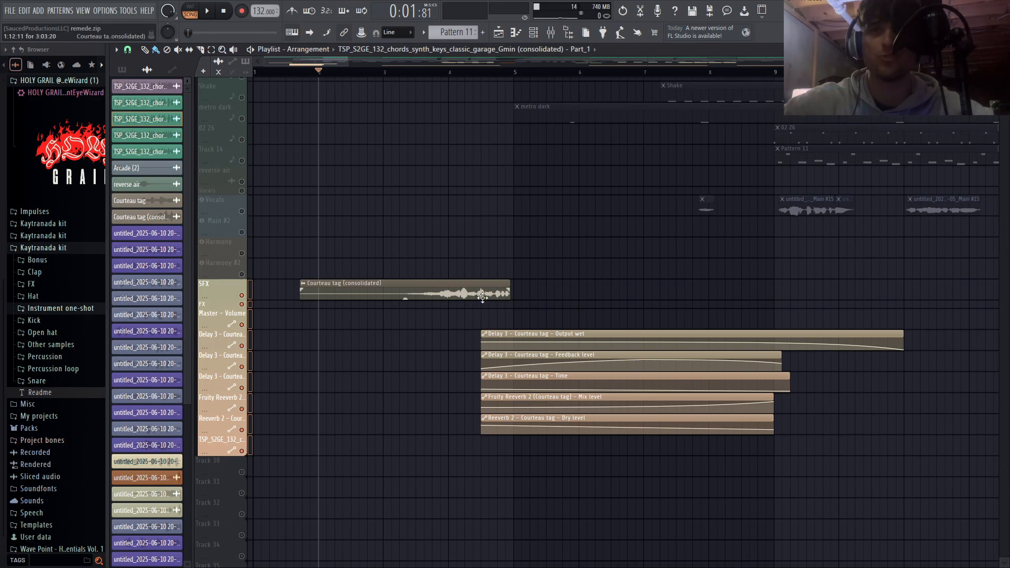
double_click(438, 284)
left_click(286, 224)
left_click(465, 233)
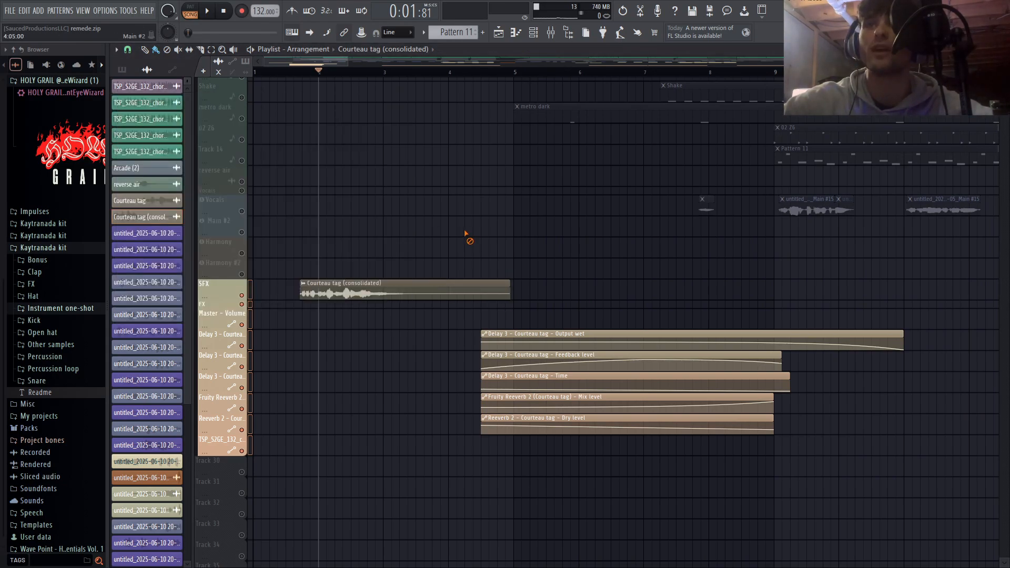
- Play the un-reversed Courteau tag clip from just before its start, and stop
left_click(295, 72)
key("space")
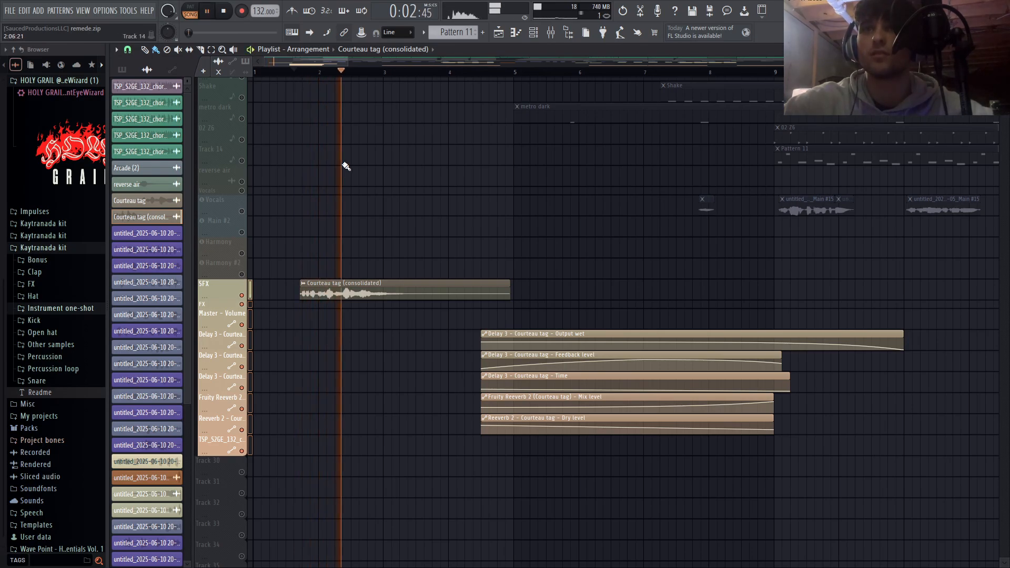
key("space")
- Turn the Reverse effect back on for the consolidated Courteau tag clip and close its channel settings
double_click(354, 300)
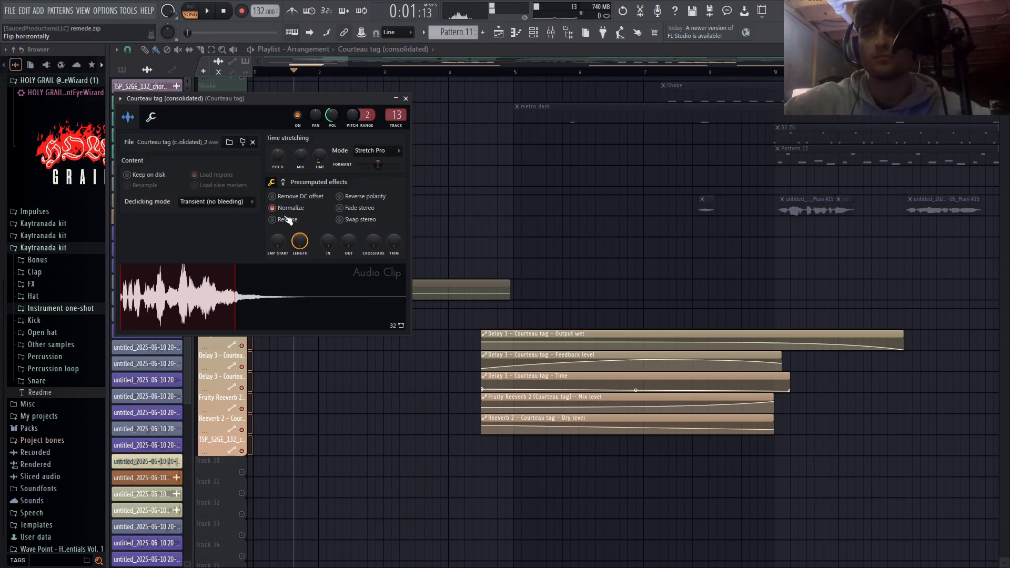
left_click(288, 220)
key("Escape")
- Play the reversed Courteau tag from bar 3 with the FX automation tracks muted, and stop
scroll(337, 458, "down", 3)
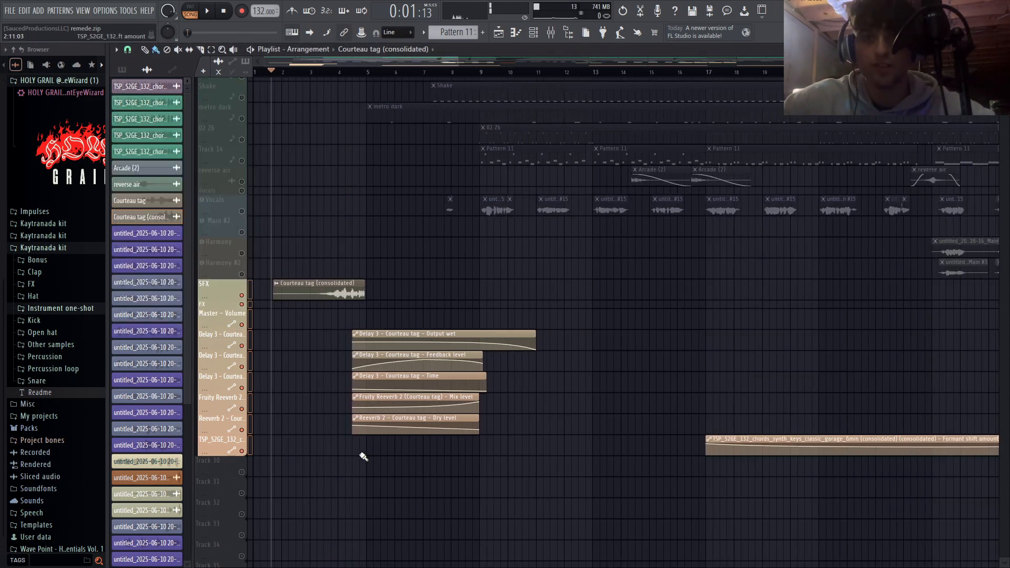
scroll(363, 457, "up", 5)
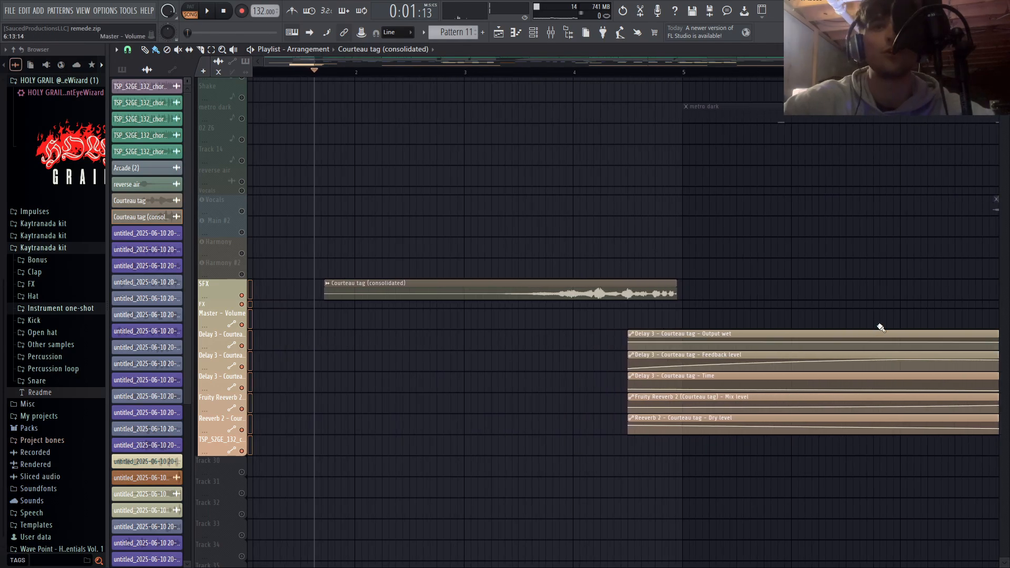
left_click(469, 72)
scroll(480, 416, "down", 5)
key("space")
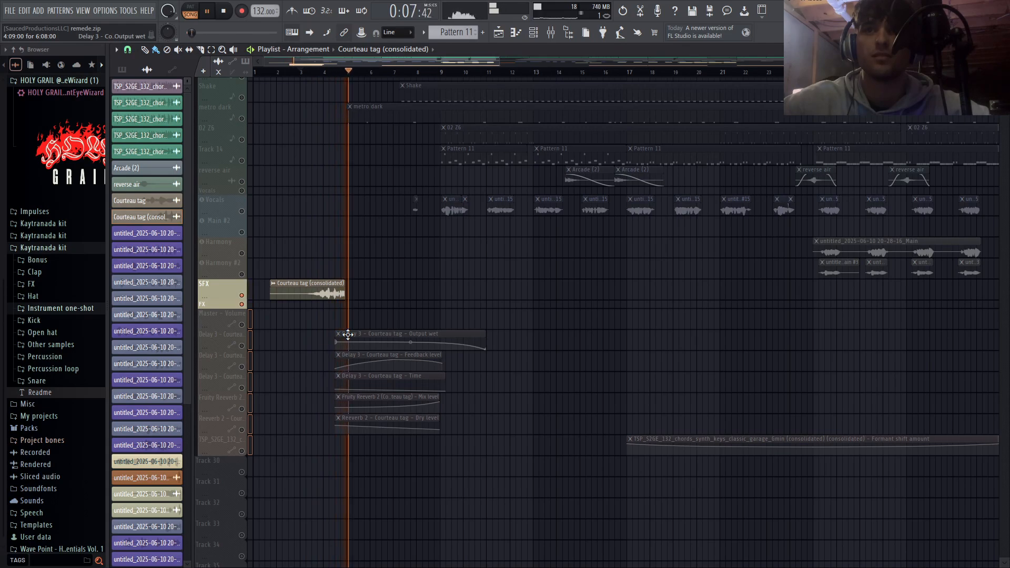
key("space")
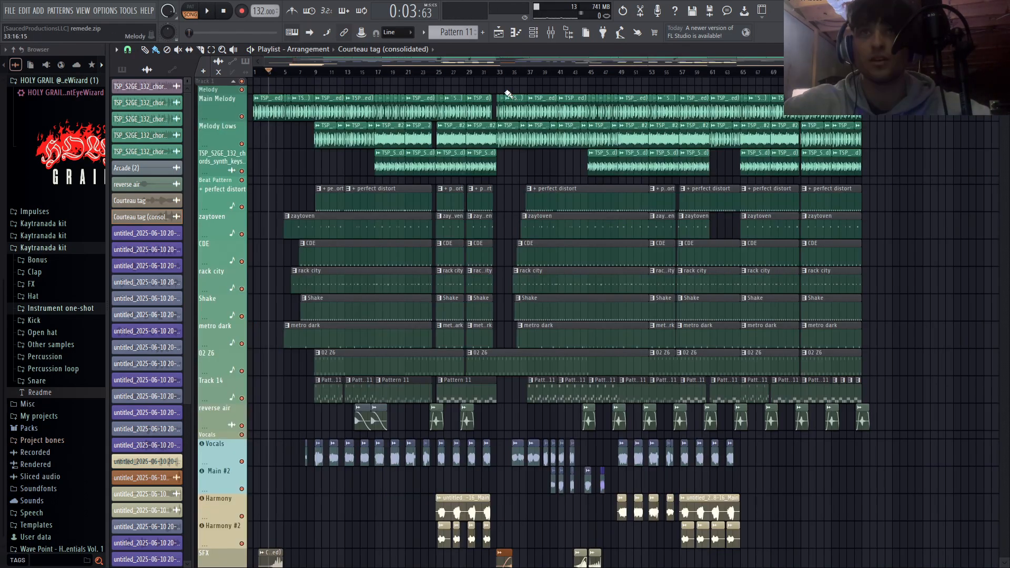
- Open the mixer above the lower playlist tracks and examine the Fruity Multiband Compressor on the + perfect distort track
left_click(552, 33)
left_click_drag(315, 308, 325, 129)
left_click(310, 194)
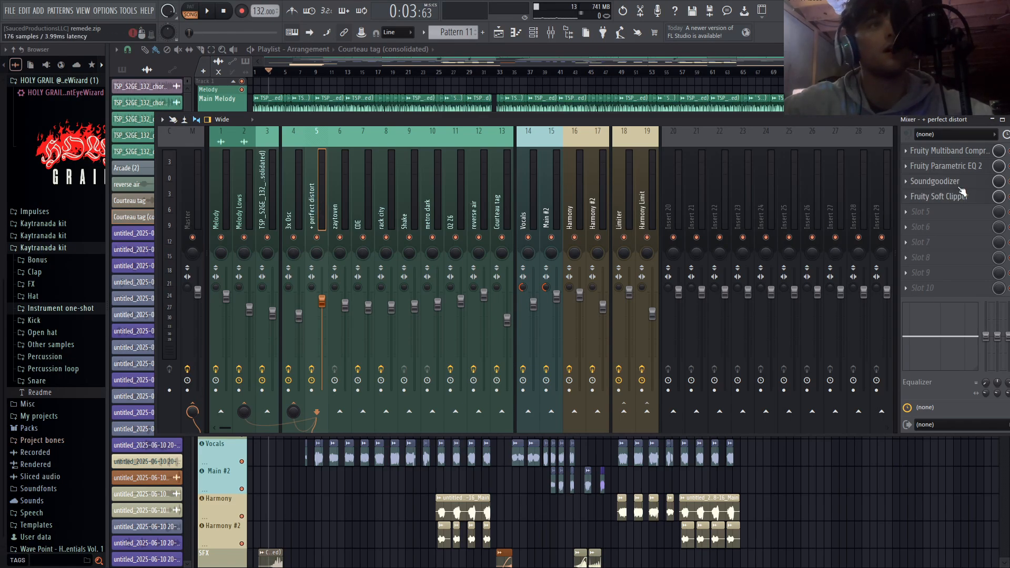
left_click(948, 152)
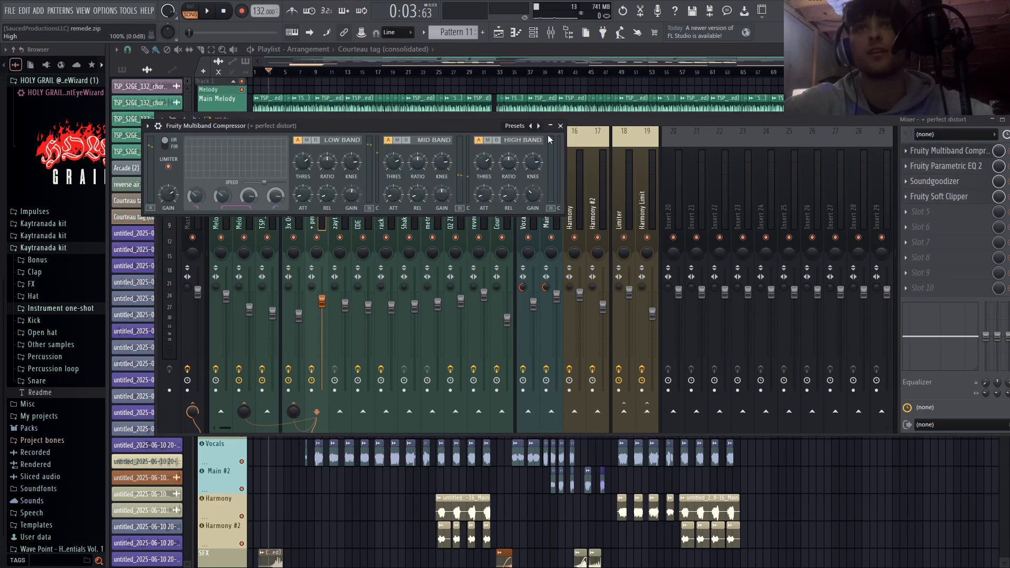
left_click(561, 126)
- Check the effect slots of the CDE, rack city, Shake and metro dark mixer tracks
left_click(363, 210)
left_click(390, 207)
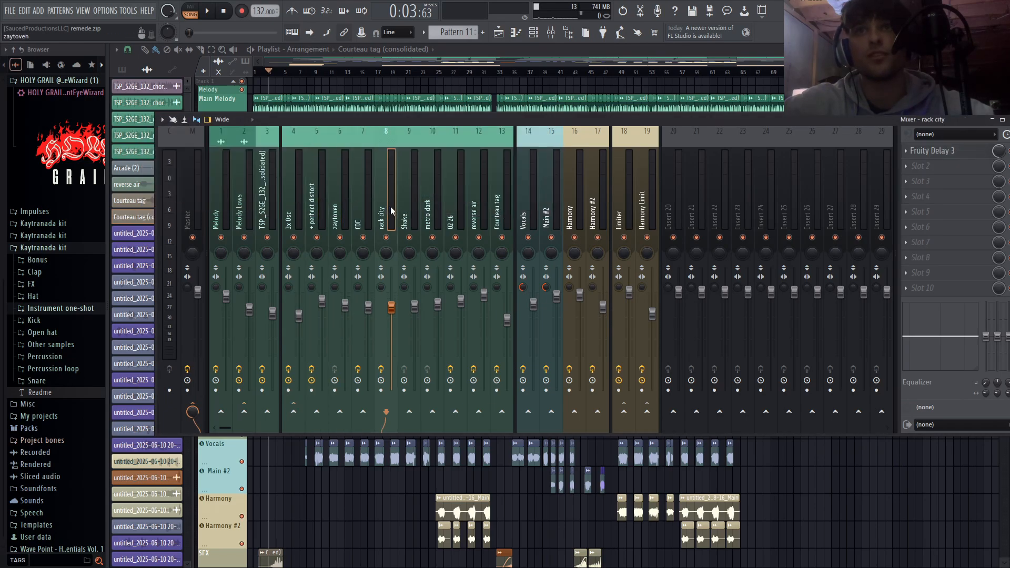
left_click(411, 210)
left_click(424, 209)
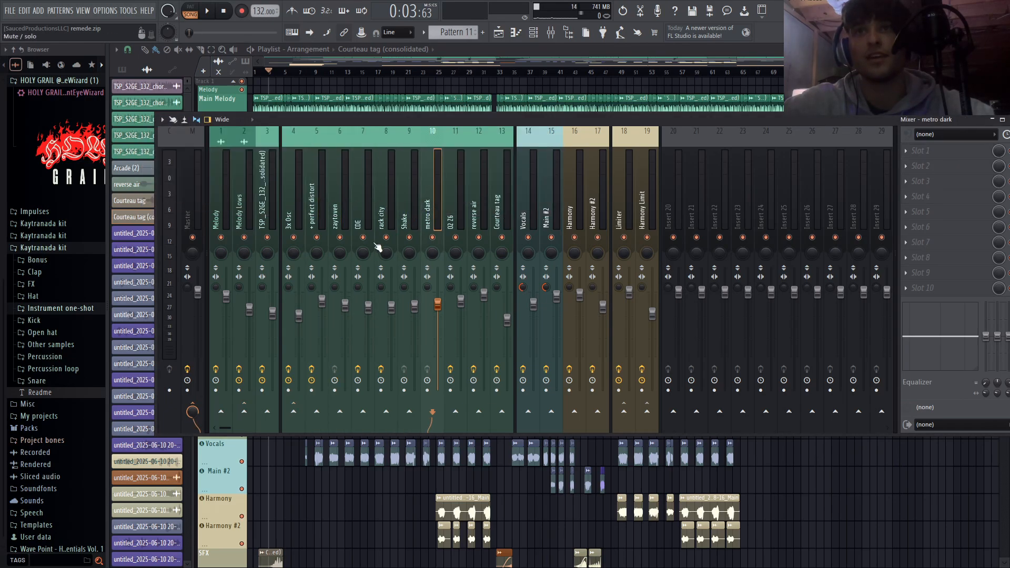
left_click(358, 194)
left_click(389, 196)
left_click(421, 196)
left_click(405, 198)
left_click(379, 203)
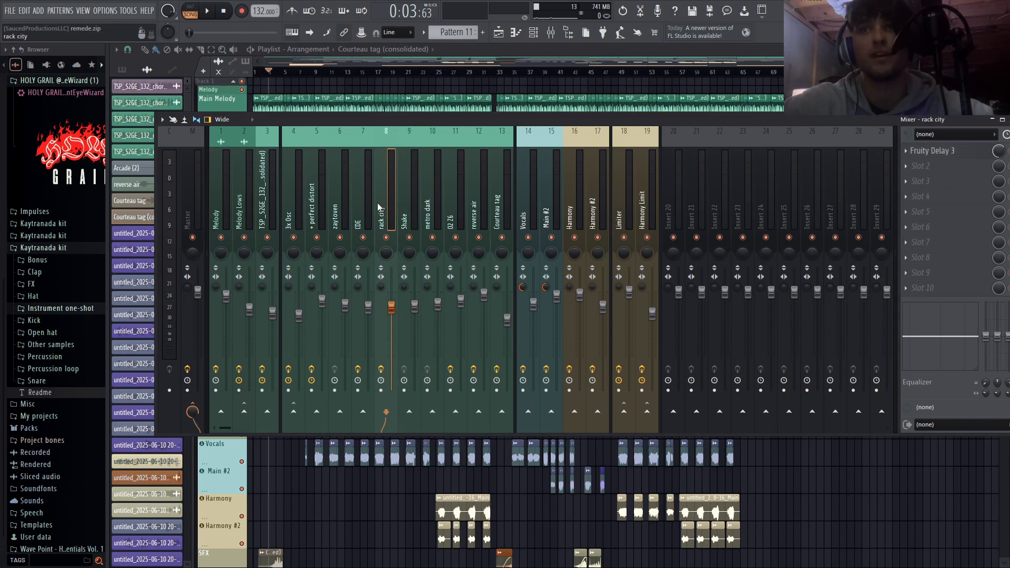
- Examine the Fruity Soft Clipper settings on the Master track and close the plugin
left_click(186, 197)
left_click(953, 151)
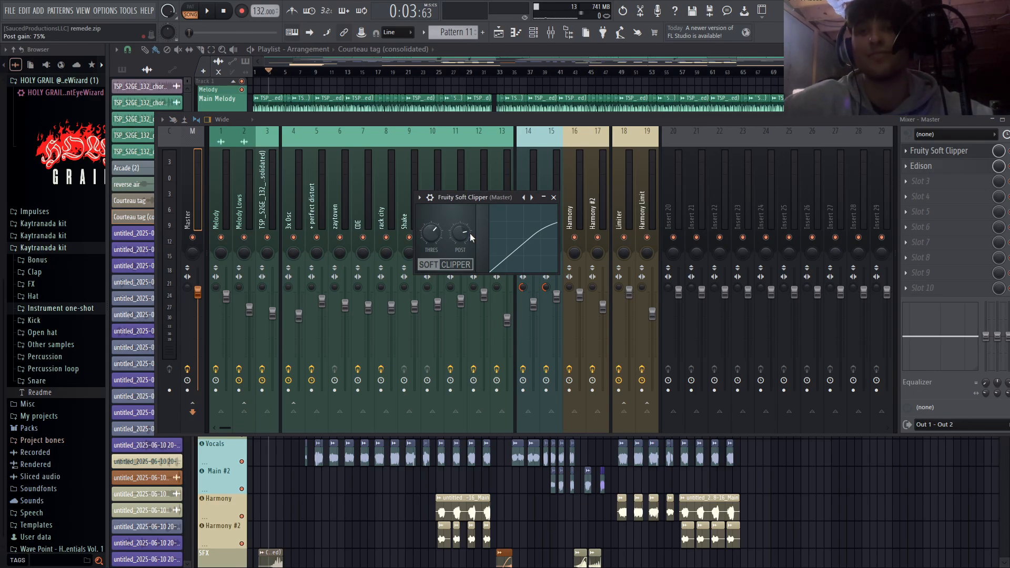
left_click(553, 197)
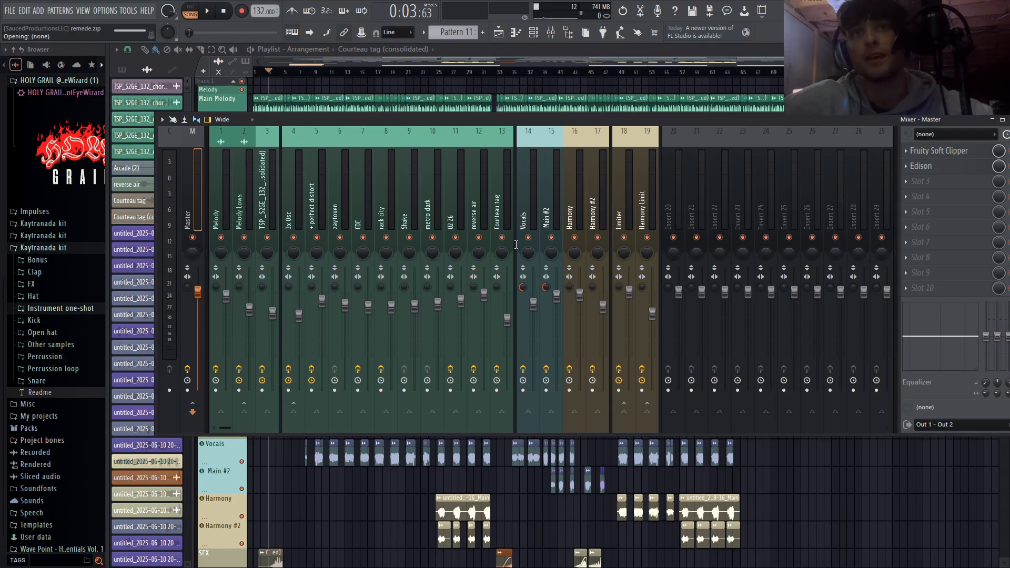
- Review the effect chains on the Courteau tag, Vocals, Main #2, Harmony #2, Limiter and Harmony Limit mixer tracks
left_click(509, 216)
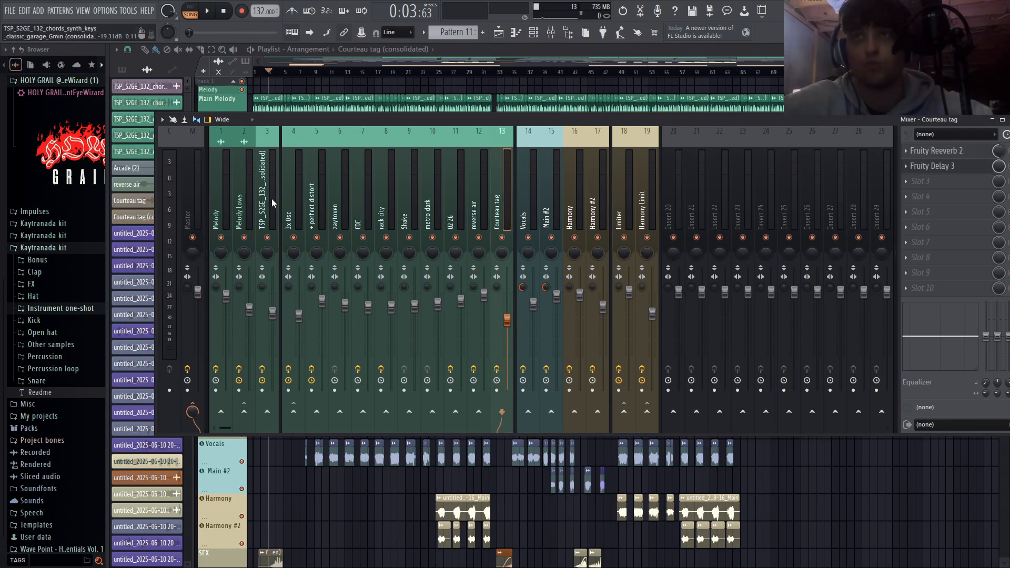
left_click(531, 221)
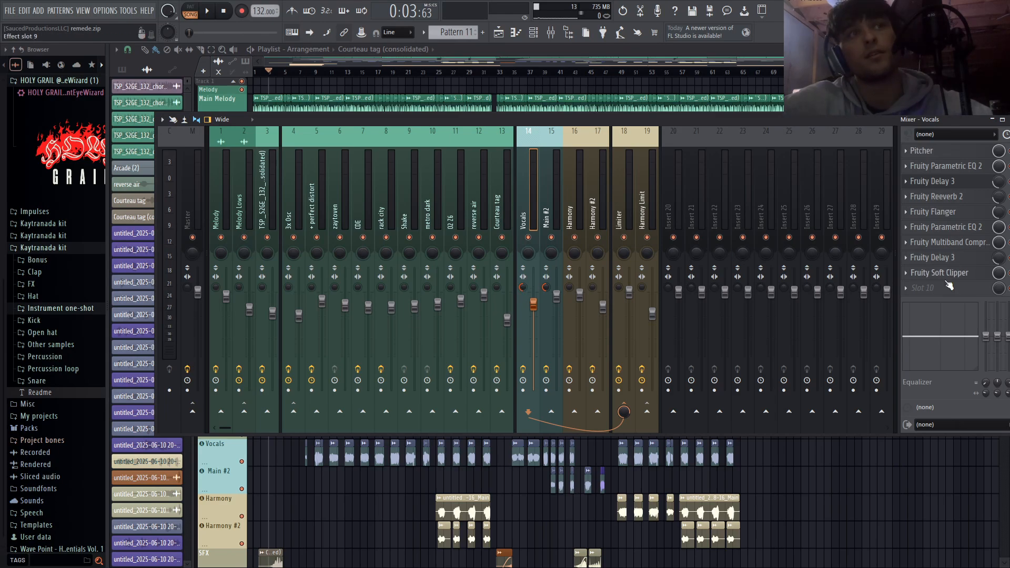
left_click(553, 187)
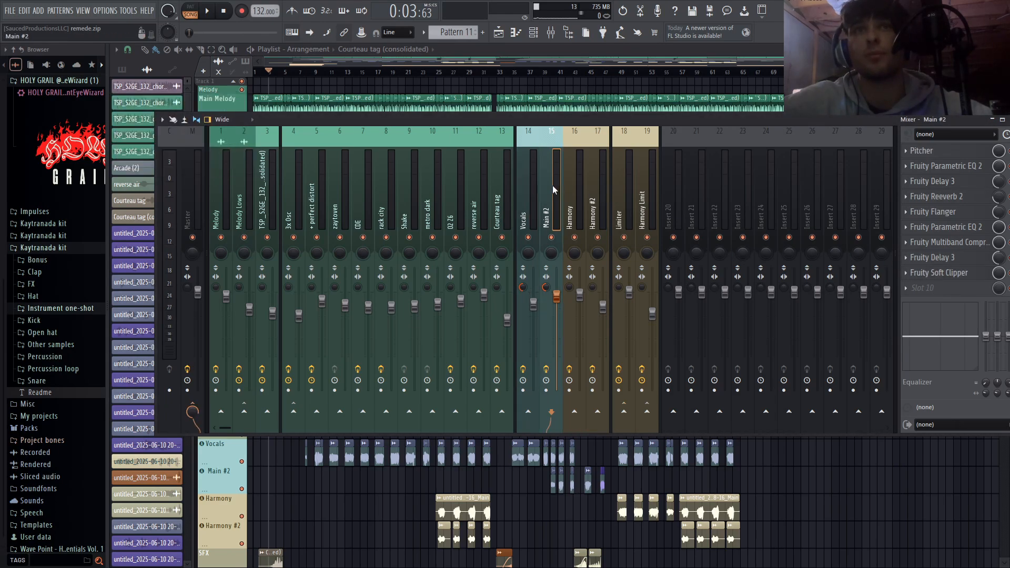
left_click(597, 189)
left_click(625, 190)
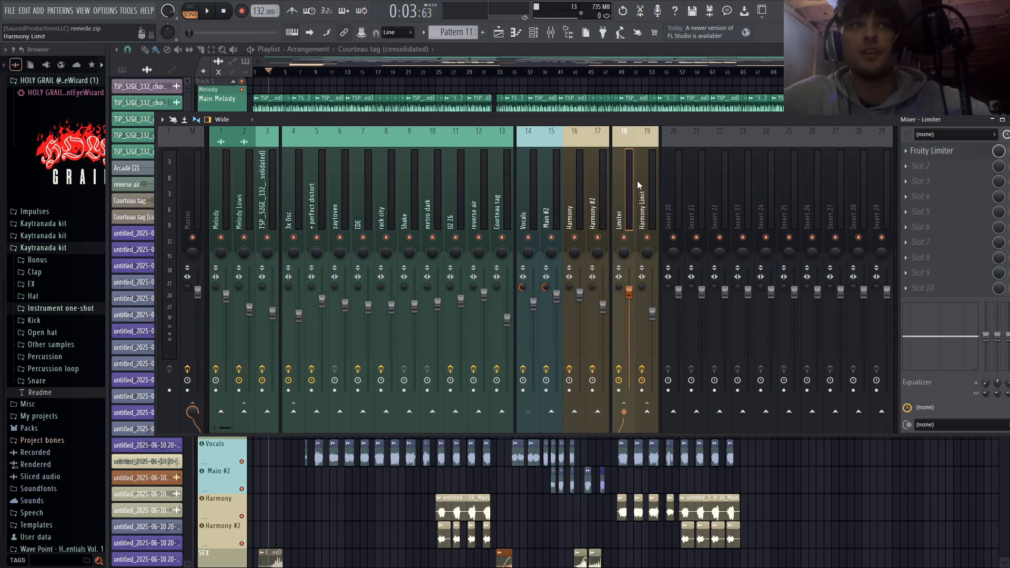
left_click(650, 186)
- Compare the effects and routing of the vocal and harmony mixer tracks with the Limiter track
left_click(570, 210)
left_click(631, 195)
left_click(522, 213)
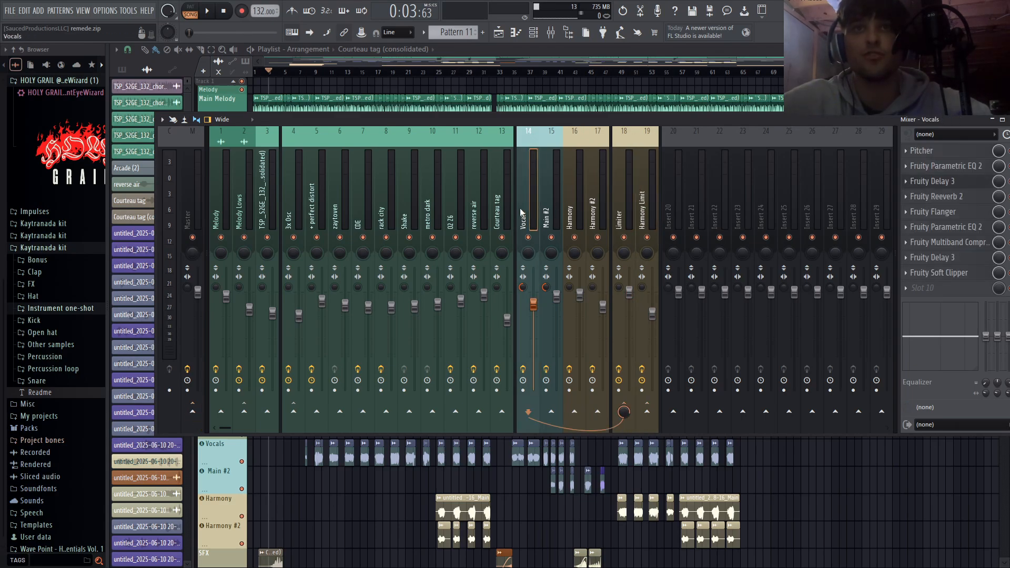
left_click(548, 209)
left_click(571, 206)
left_click(530, 205)
left_click(545, 211)
left_click(593, 203)
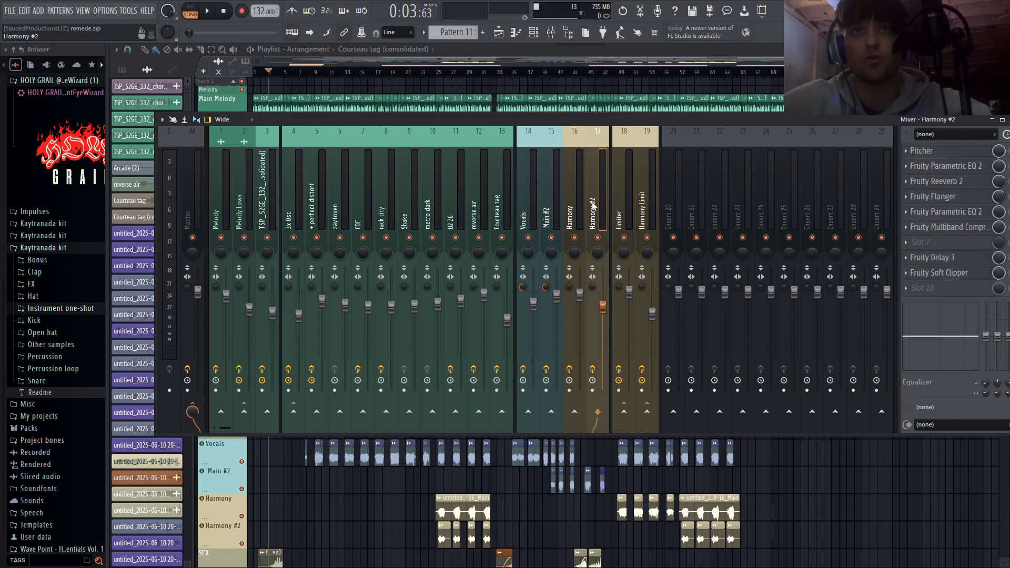
left_click(581, 201)
left_click(625, 211)
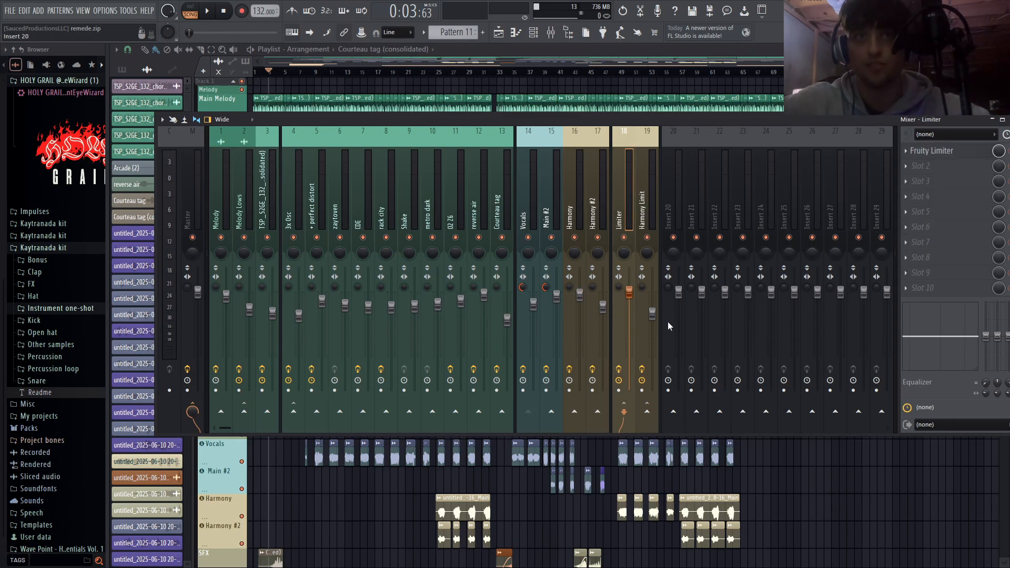
- Recheck the Main #2 effect chain, then close the mixer and show the whole arrangement in the playlist
left_click(557, 197)
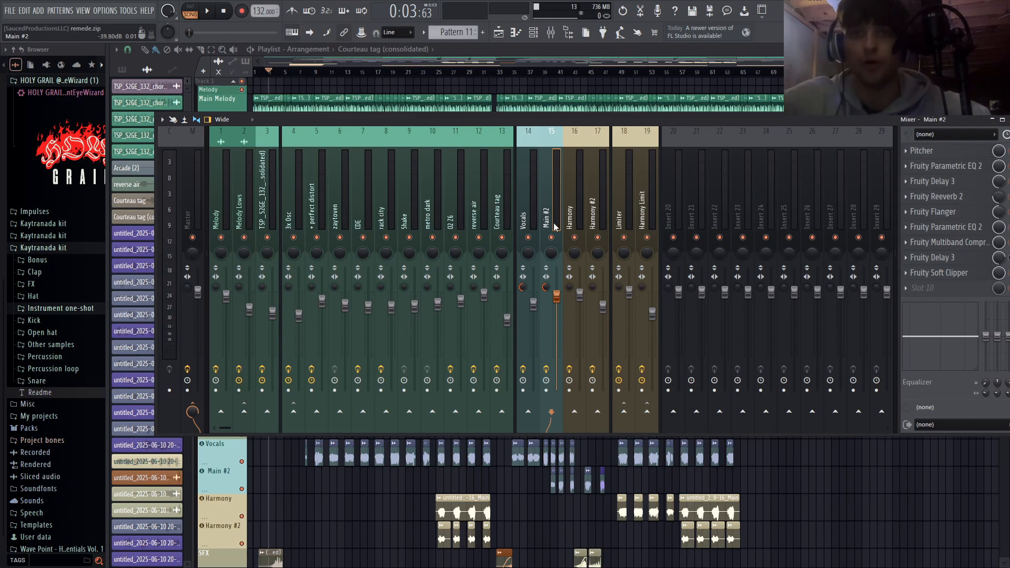
key("F9")
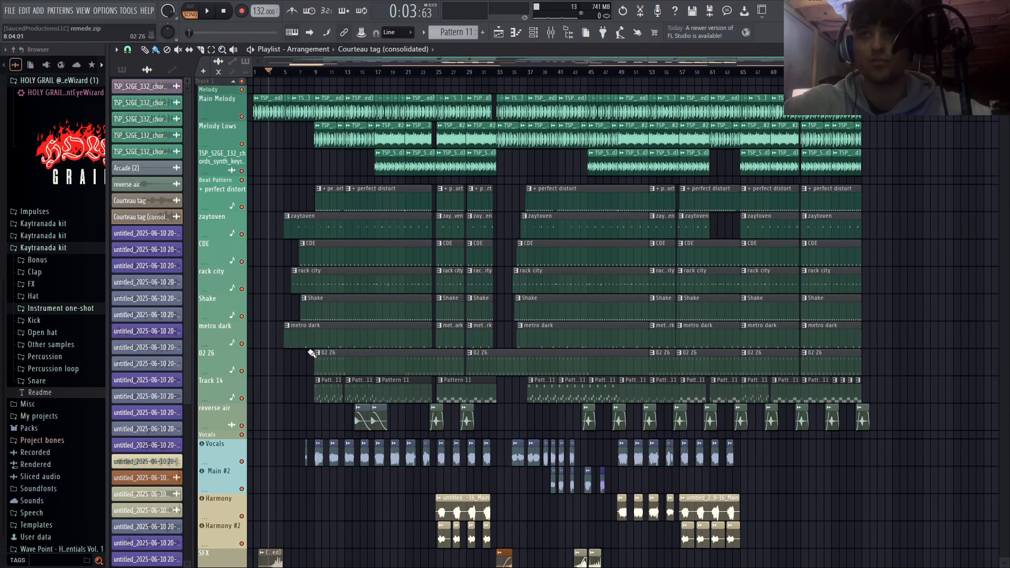
scroll(311, 353, "down", 2)
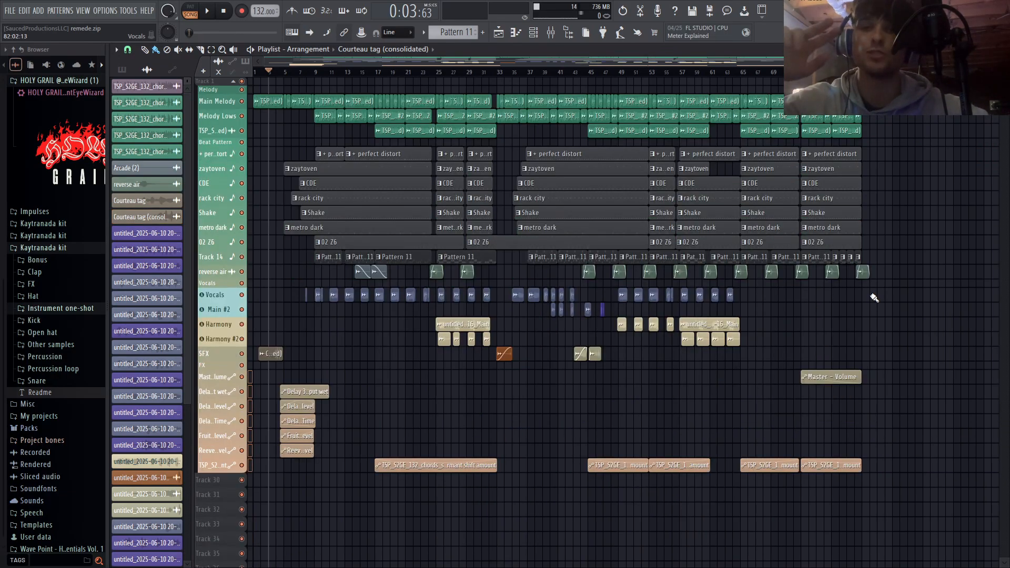